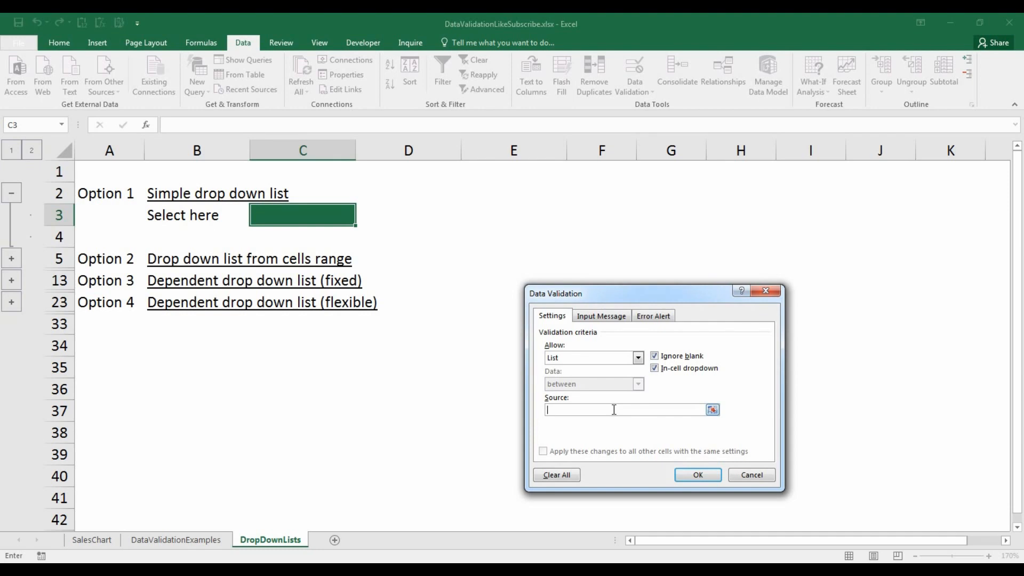
- Set C3's validation list source to yes,no,n/a, confirm, and pick yes from its drop-down
{"action": "type", "text": "yes,no,n/a"}
{"action": "left_click", "coordinate": [697, 476]}
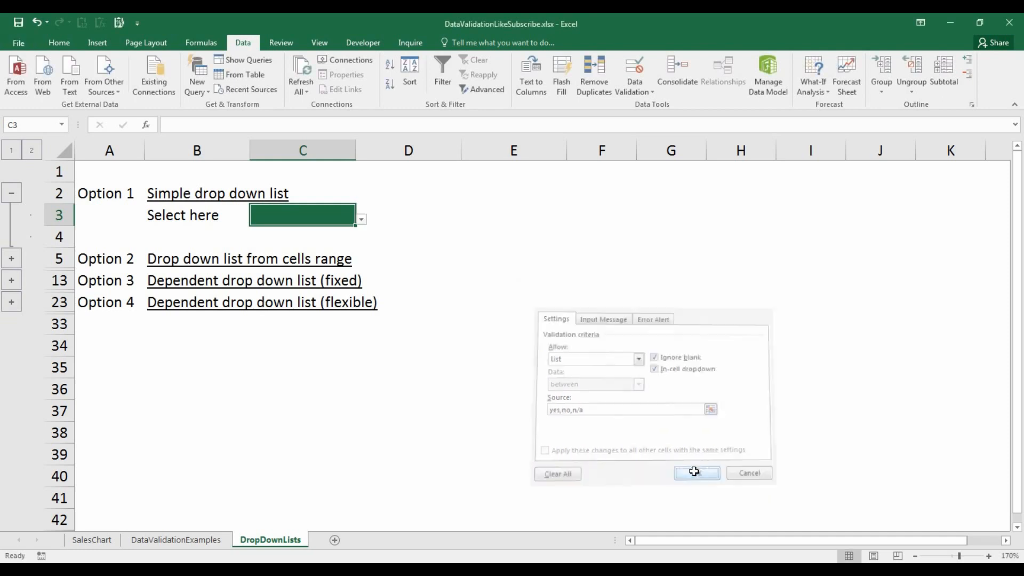
{"action": "left_click", "coordinate": [362, 219]}
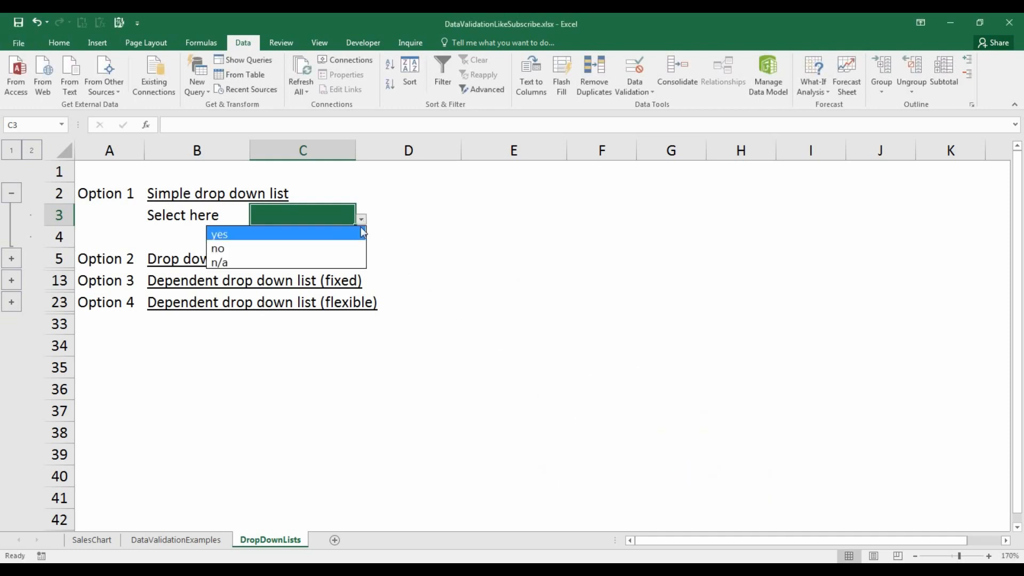
{"action": "left_click", "coordinate": [361, 234]}
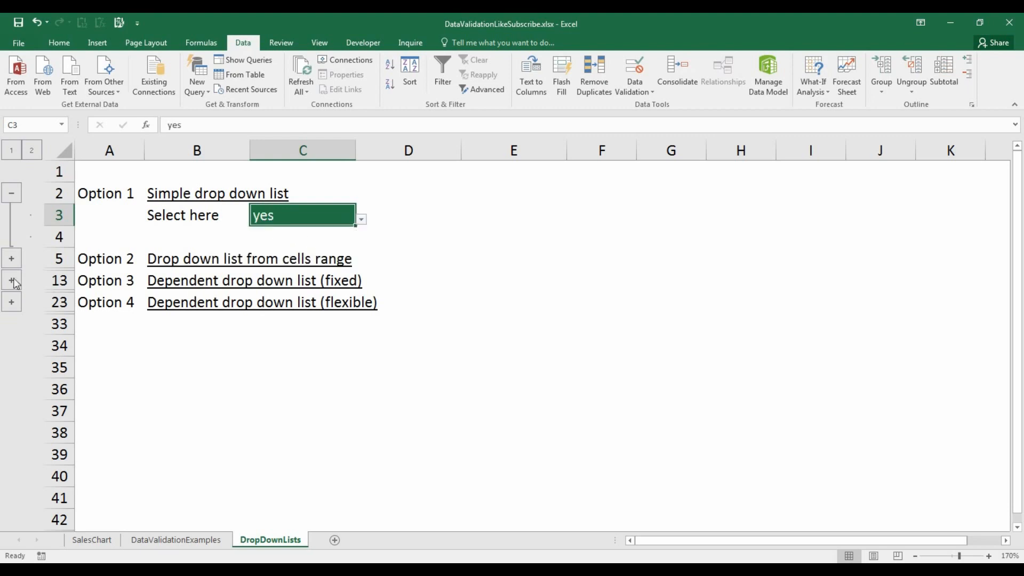
- Expand the Option 2 section and add a drop-down list to C6 sourced from the range $C$8:$C$11
{"action": "left_click", "coordinate": [11, 259]}
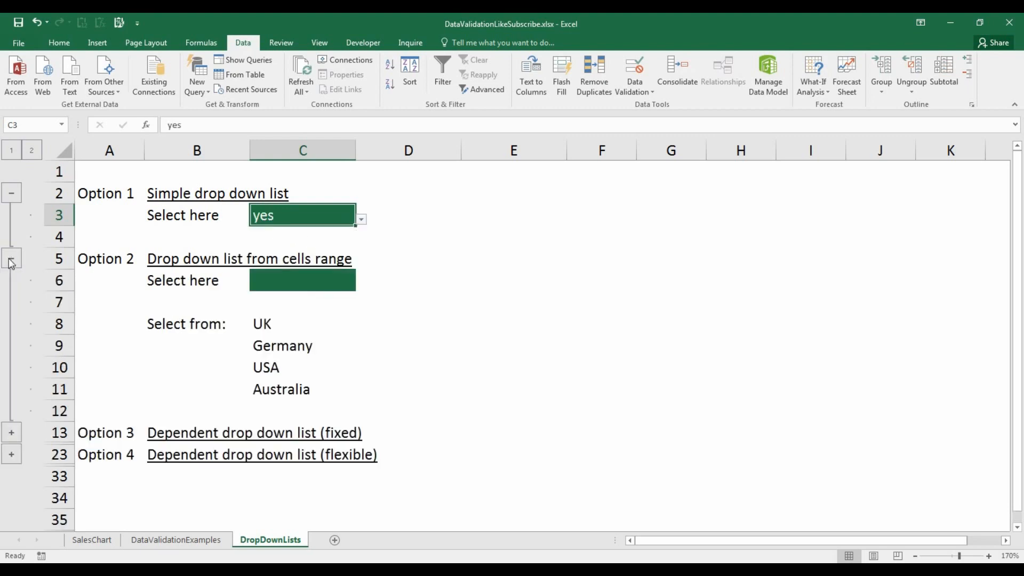
{"action": "left_click", "coordinate": [322, 273]}
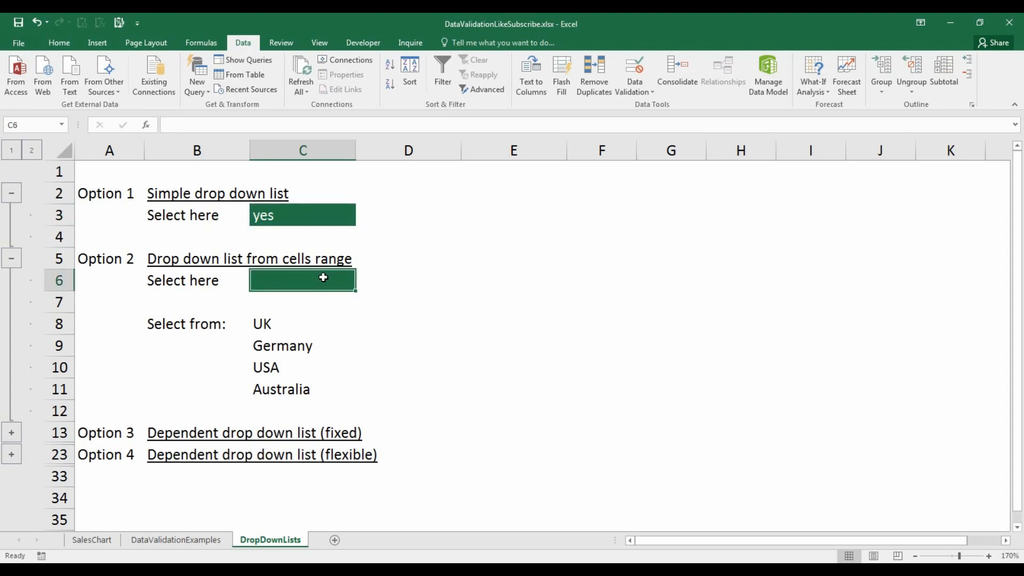
{"action": "left_click", "coordinate": [635, 67]}
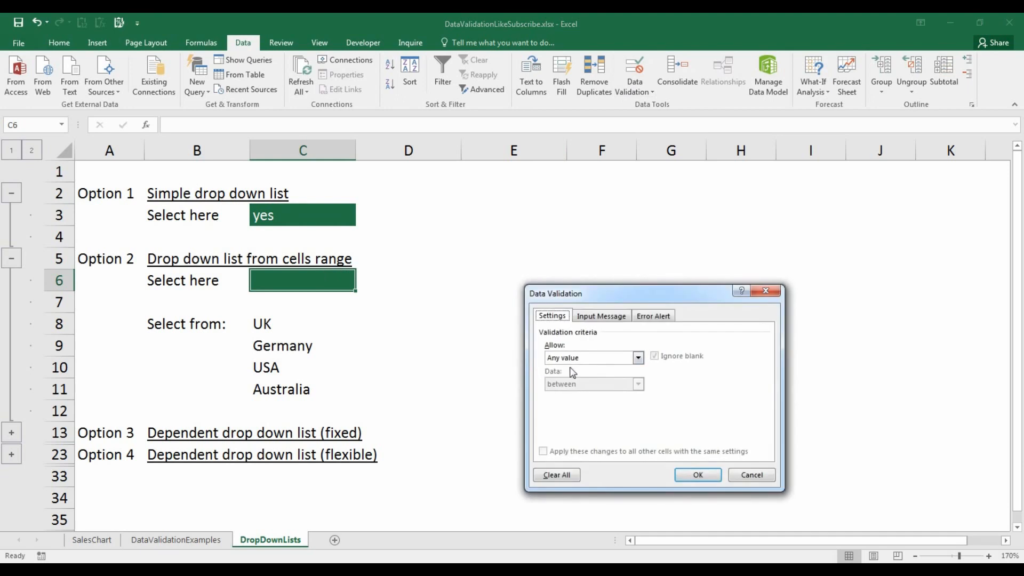
{"action": "left_click", "coordinate": [583, 358]}
{"action": "left_click", "coordinate": [582, 394]}
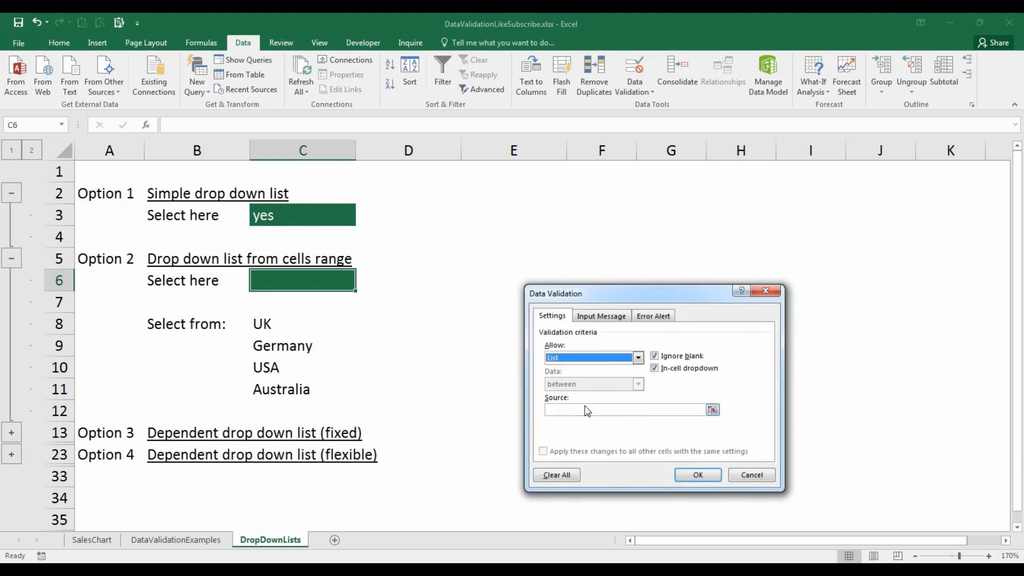
{"action": "left_click", "coordinate": [713, 410]}
{"action": "left_click_drag", "start_coordinate": [324, 330], "coordinate": [300, 389]}
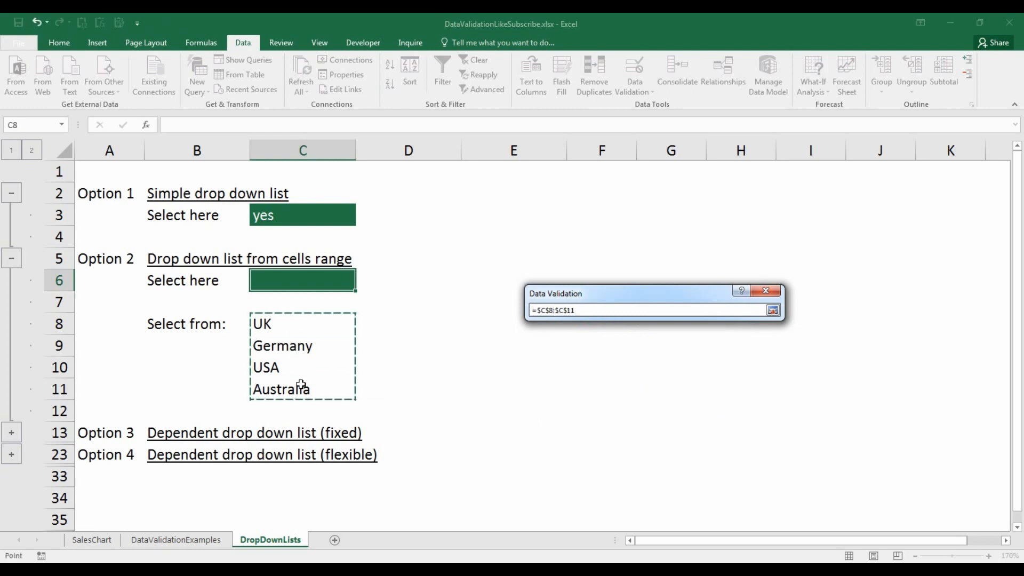
{"action": "left_click", "coordinate": [773, 310]}
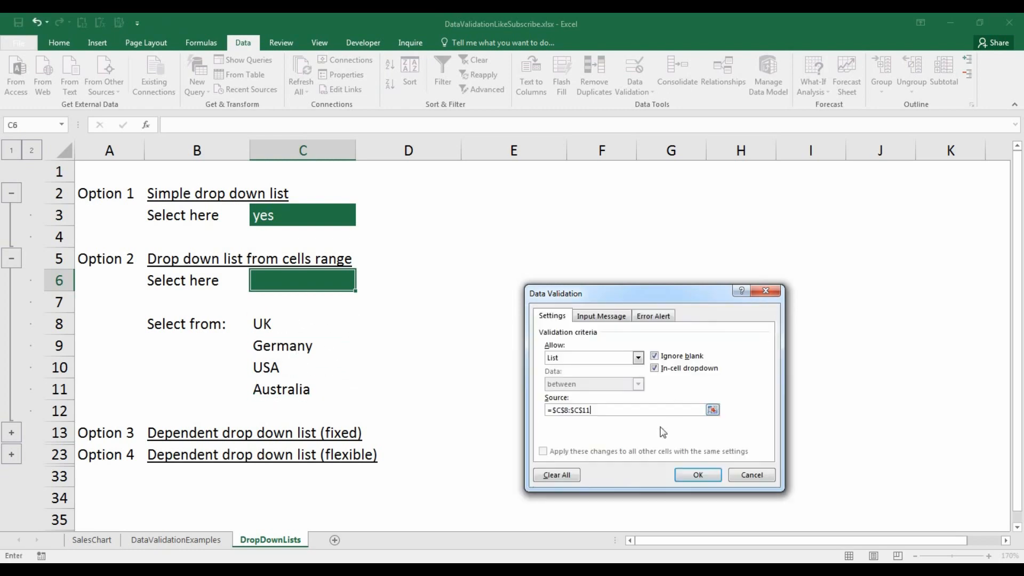
{"action": "left_click", "coordinate": [680, 474]}
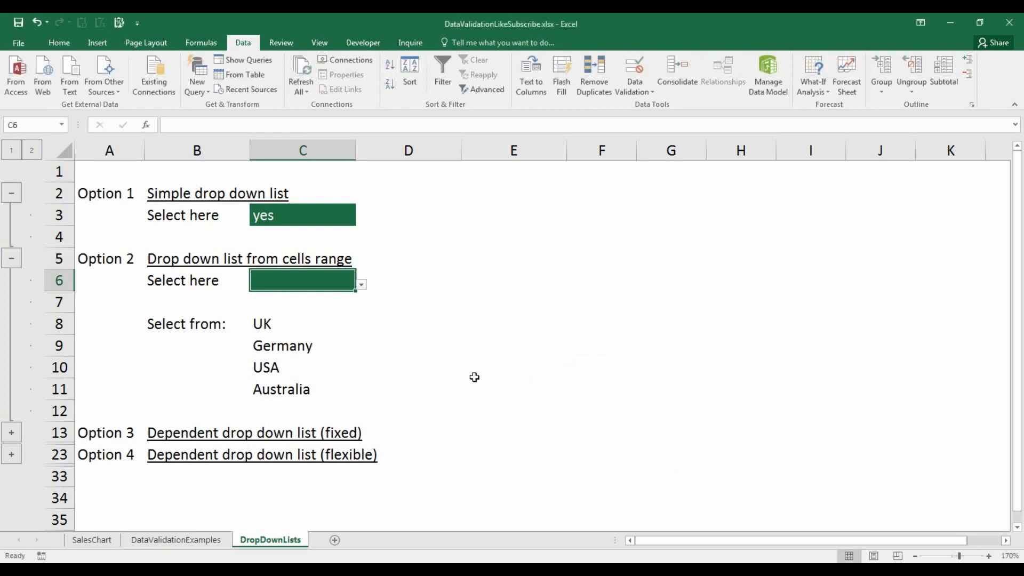
- Pick Germany from C6's drop-down list and deselect the cell
{"action": "left_click", "coordinate": [363, 286]}
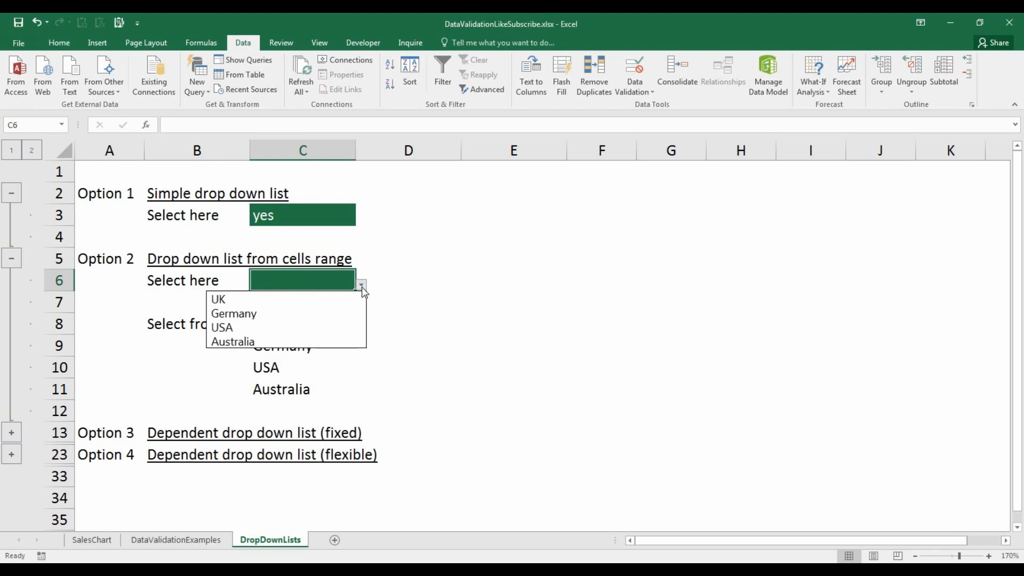
{"action": "left_click", "coordinate": [349, 314]}
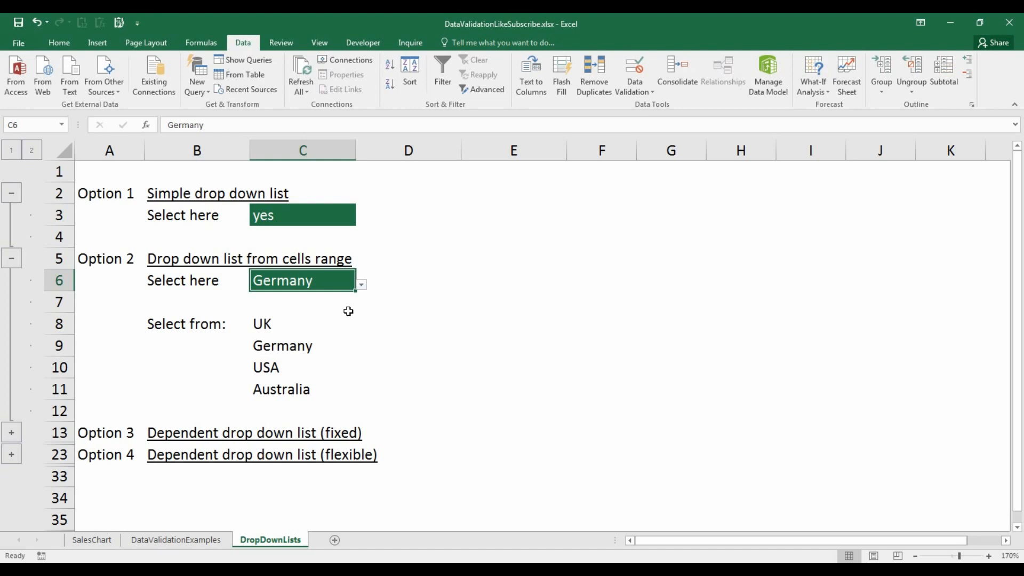
{"action": "left_click", "coordinate": [107, 173]}
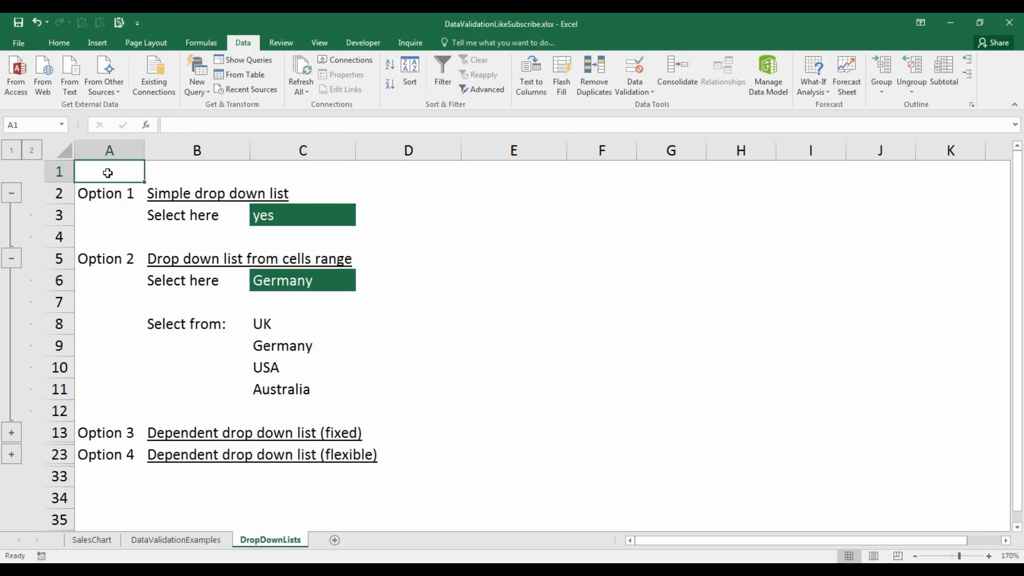
- Expand Option 3, add a drop-down list to C14 sourced from the country headings $B$16:$E$16, and pick USA
{"action": "left_click", "coordinate": [11, 433]}
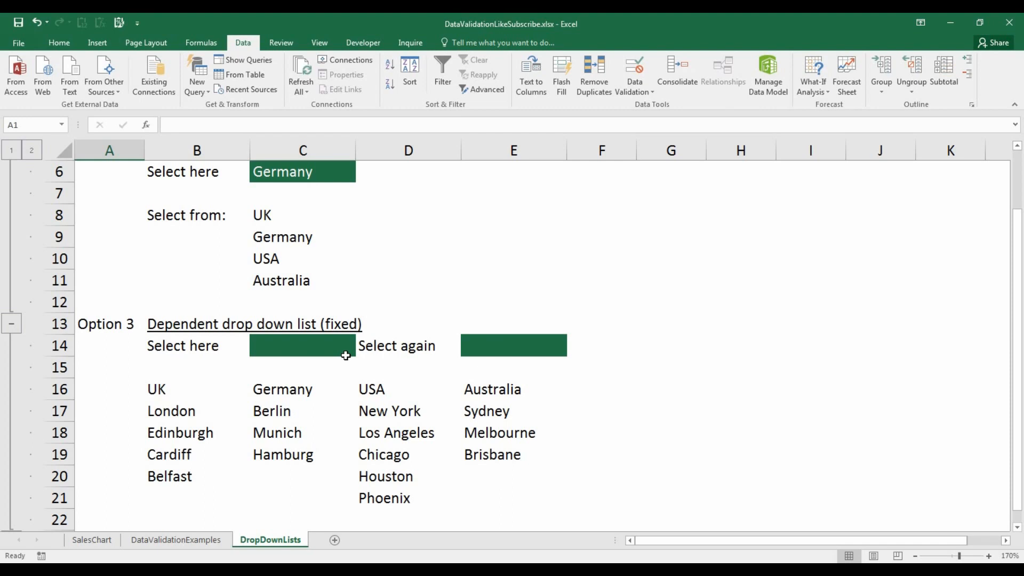
{"action": "left_click", "coordinate": [341, 345]}
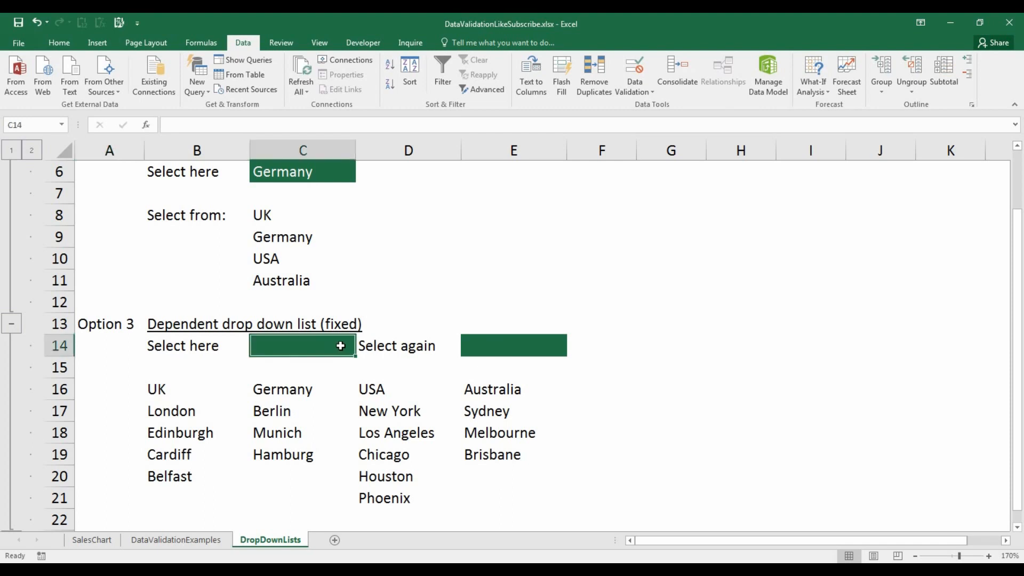
{"action": "left_click", "coordinate": [622, 63]}
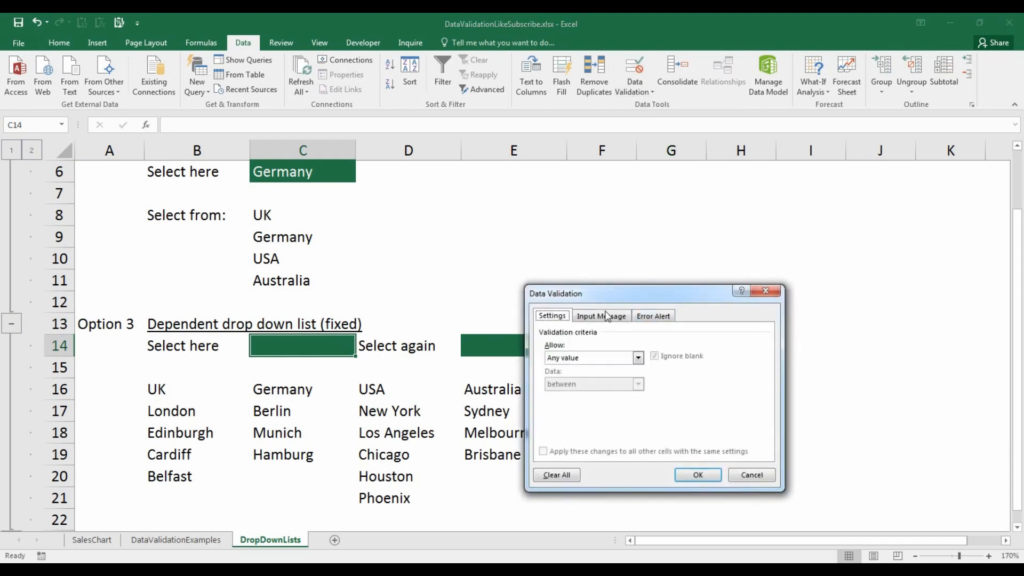
{"action": "left_click", "coordinate": [639, 357]}
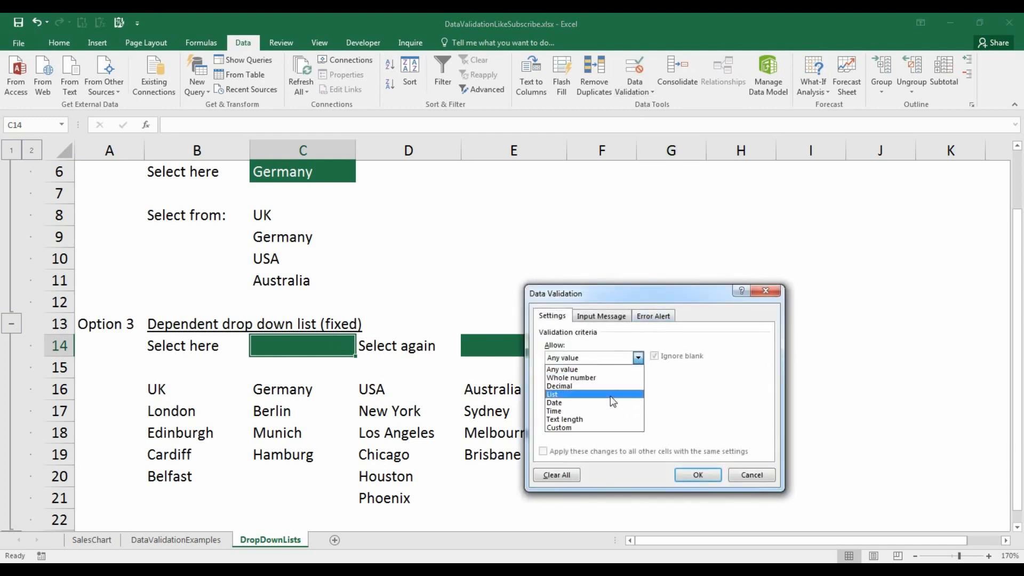
{"action": "left_click", "coordinate": [611, 395]}
{"action": "left_click", "coordinate": [711, 414]}
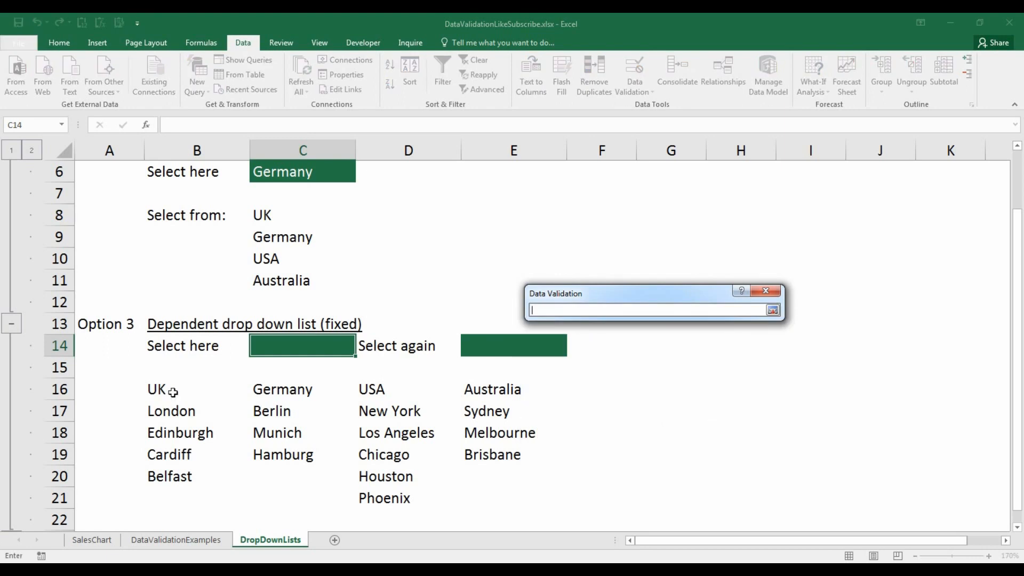
{"action": "left_click_drag", "start_coordinate": [151, 392], "coordinate": [482, 393]}
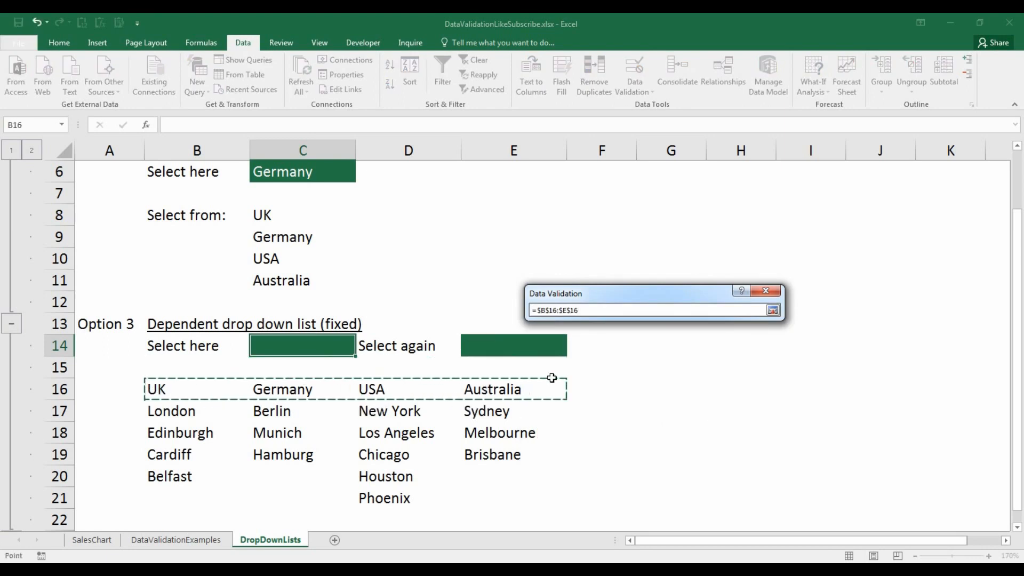
{"action": "left_click", "coordinate": [773, 310]}
{"action": "left_click", "coordinate": [699, 471]}
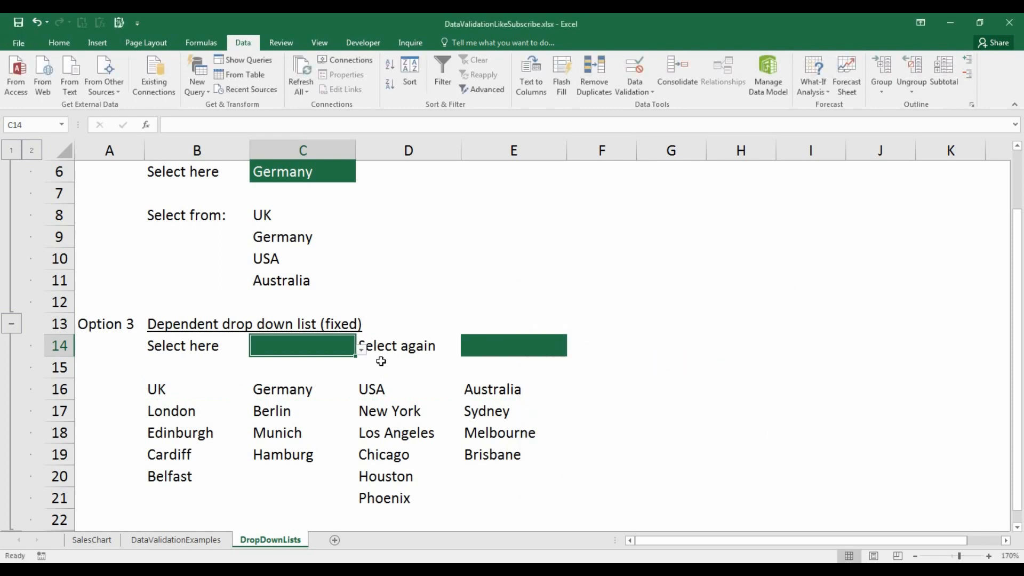
{"action": "left_click", "coordinate": [361, 349]}
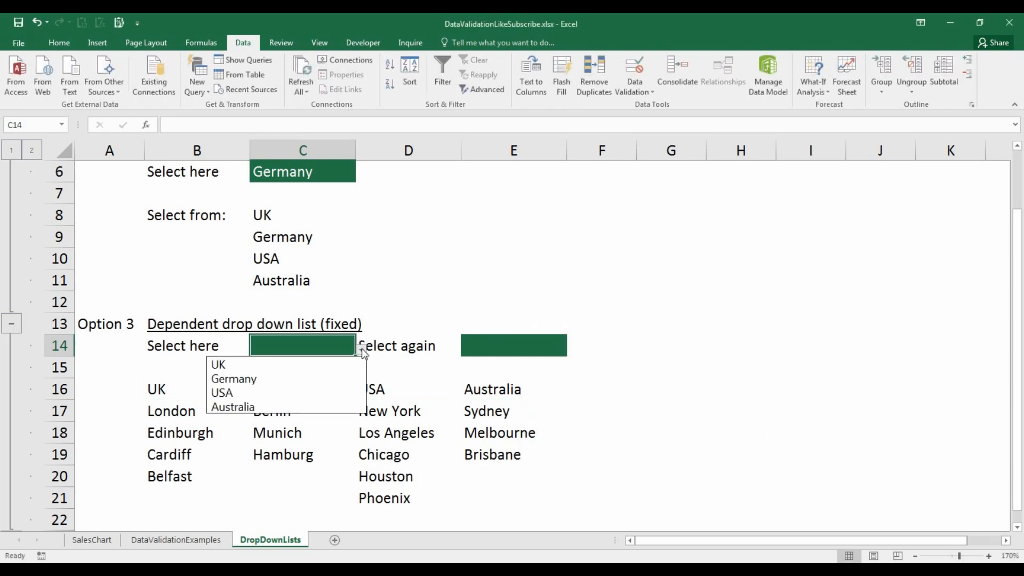
{"action": "left_click", "coordinate": [336, 392]}
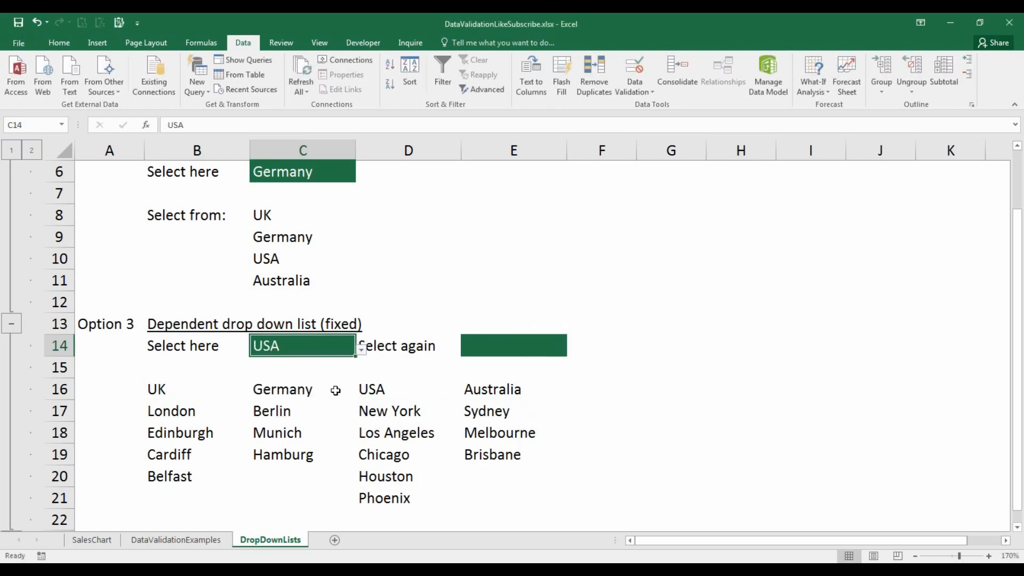
- Set E14 to allow a List and start its source formula =choose(match($C$14,$B$16:$E$16,0),
{"action": "left_click", "coordinate": [512, 347]}
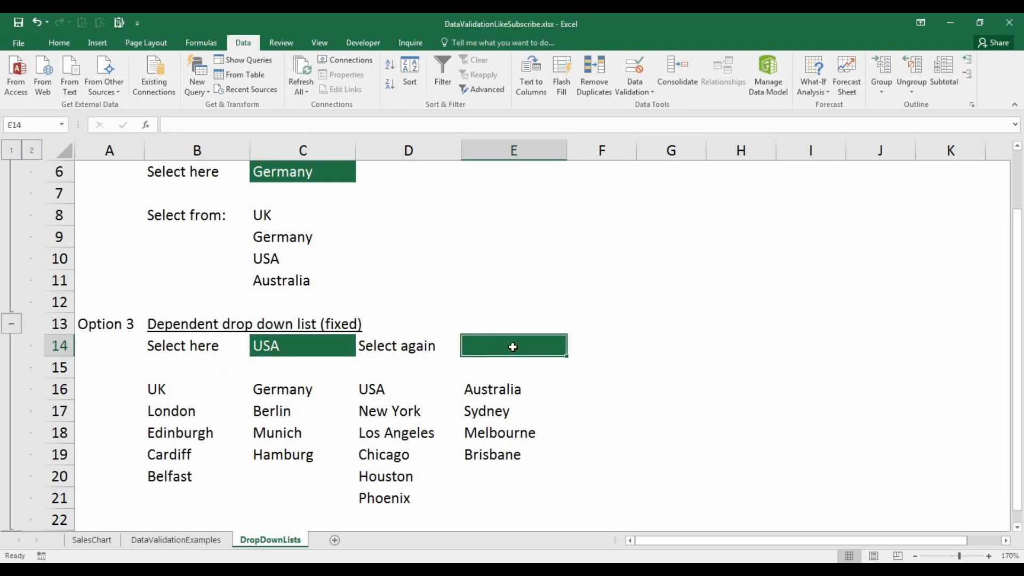
{"action": "left_click", "coordinate": [642, 71]}
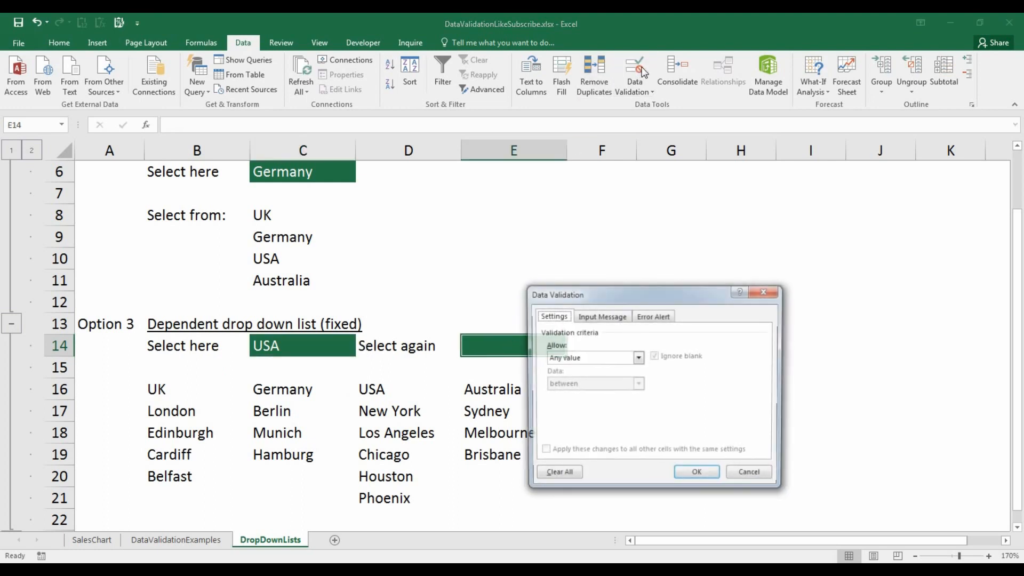
{"action": "left_click", "coordinate": [582, 359]}
{"action": "left_click", "coordinate": [582, 397]}
{"action": "left_click", "coordinate": [580, 411]}
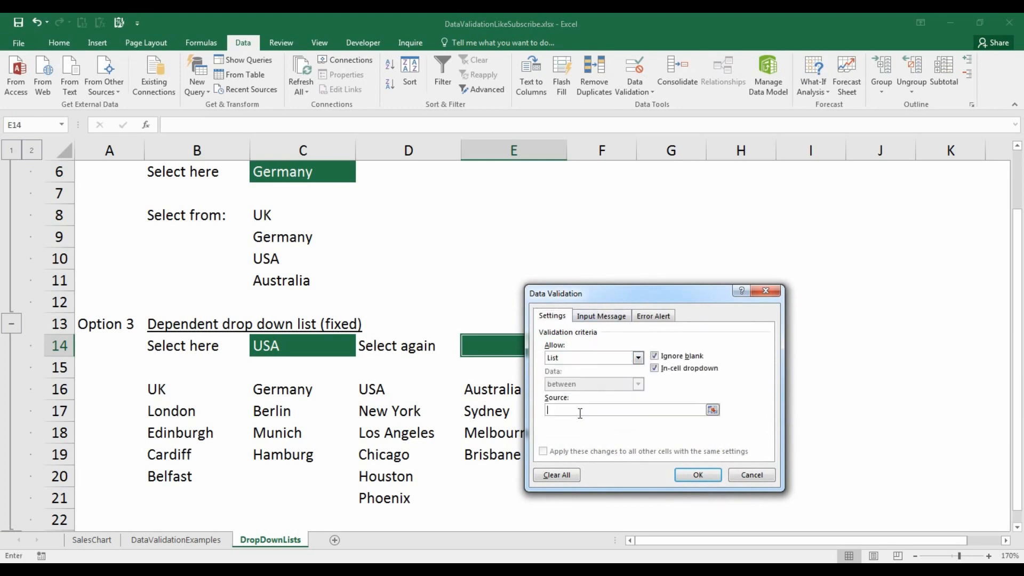
{"action": "type", "text": "=choose("}
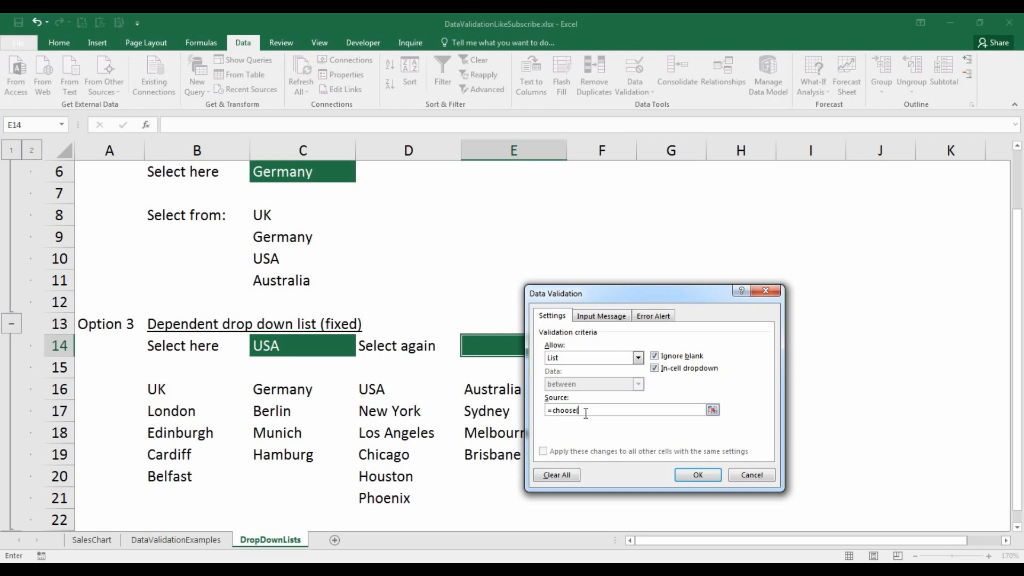
{"action": "type", "text": "match("}
{"action": "left_click", "coordinate": [302, 347]}
{"action": "type", "text": ","}
{"action": "left_click_drag", "start_coordinate": [167, 387], "coordinate": [506, 387]}
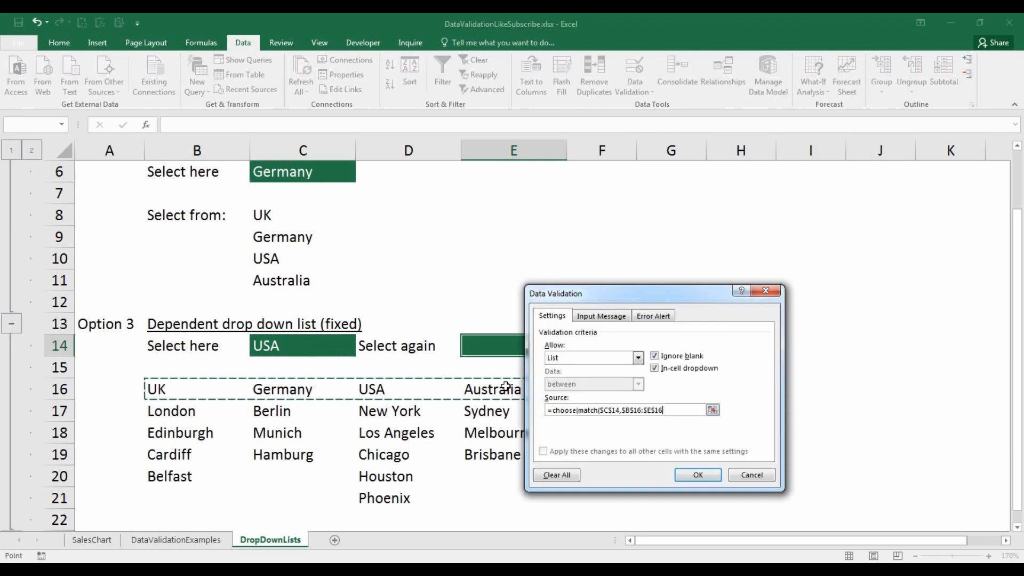
{"action": "type", "text": ",0),"}
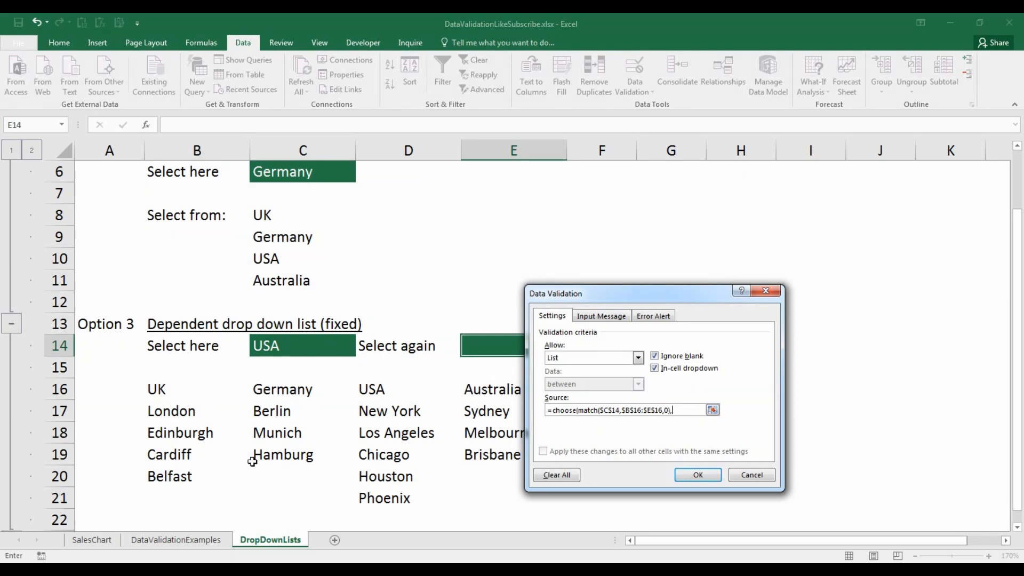
- Complete E14's source formula with the city ranges $B$17:$B$20, $C$17:$C$19, $D$17:$D$21 and $E$17:$E$19 and confirm
{"action": "left_click_drag", "start_coordinate": [194, 414], "coordinate": [194, 473]}
{"action": "type", "text": ","}
{"action": "left_click_drag", "start_coordinate": [309, 404], "coordinate": [293, 455]}
{"action": "type", "text": ",$D$17:$D$21,"}
{"action": "left_click_drag", "start_coordinate": [411, 410], "coordinate": [402, 508]}
{"action": "type", "text": ","}
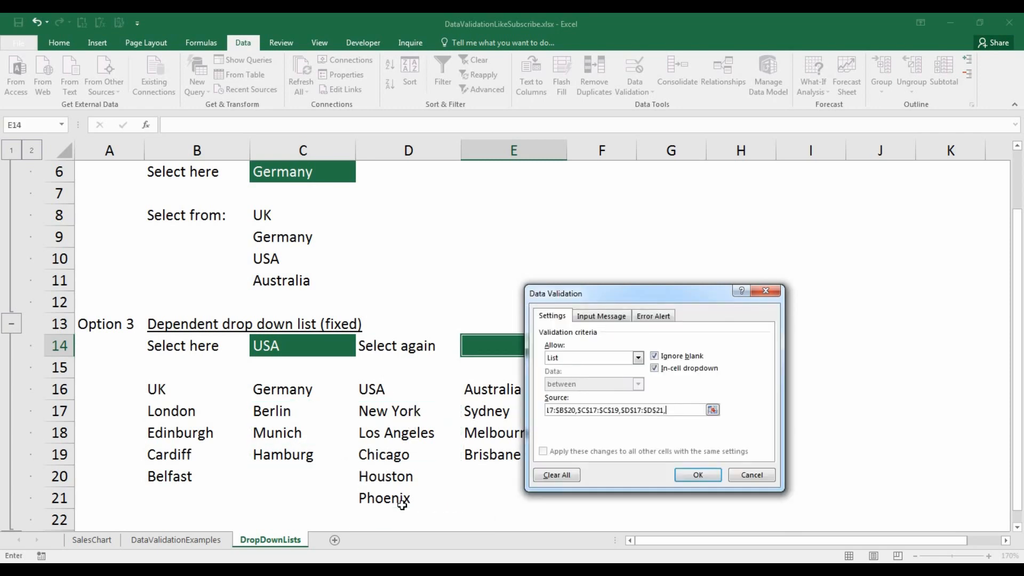
{"action": "left_click_drag", "start_coordinate": [512, 417], "coordinate": [513, 453]}
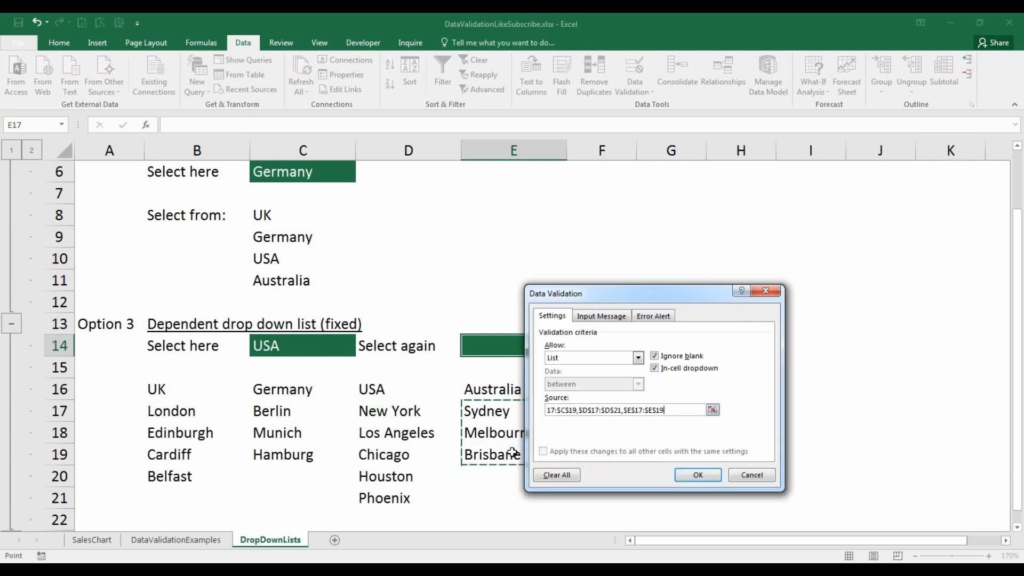
{"action": "key", "text": "Return"}
- Test the dependent list by choosing UK in C14 and opening E14's city drop-down
{"action": "left_click", "coordinate": [572, 351]}
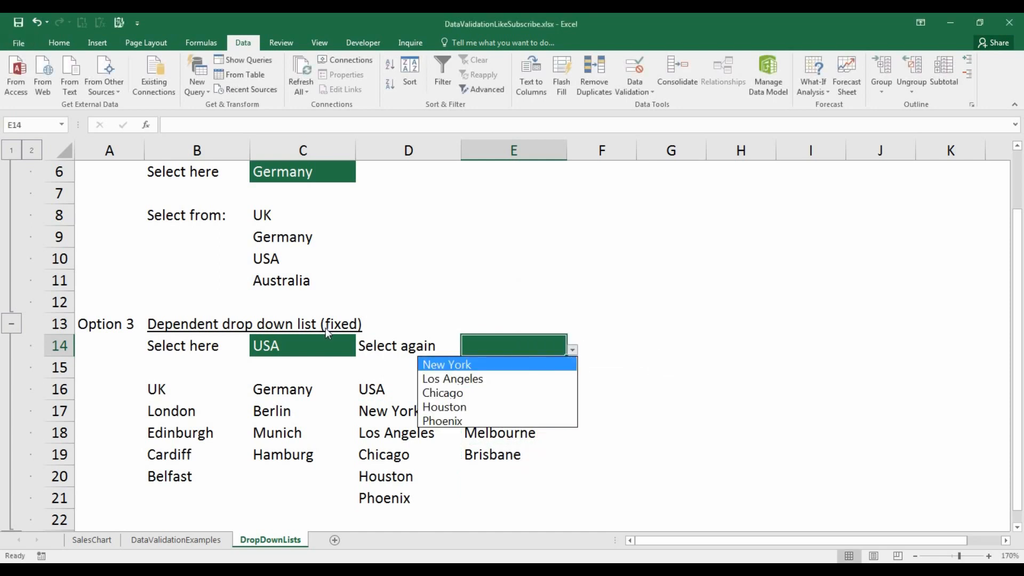
{"action": "left_click", "coordinate": [327, 345]}
{"action": "left_click", "coordinate": [361, 351]}
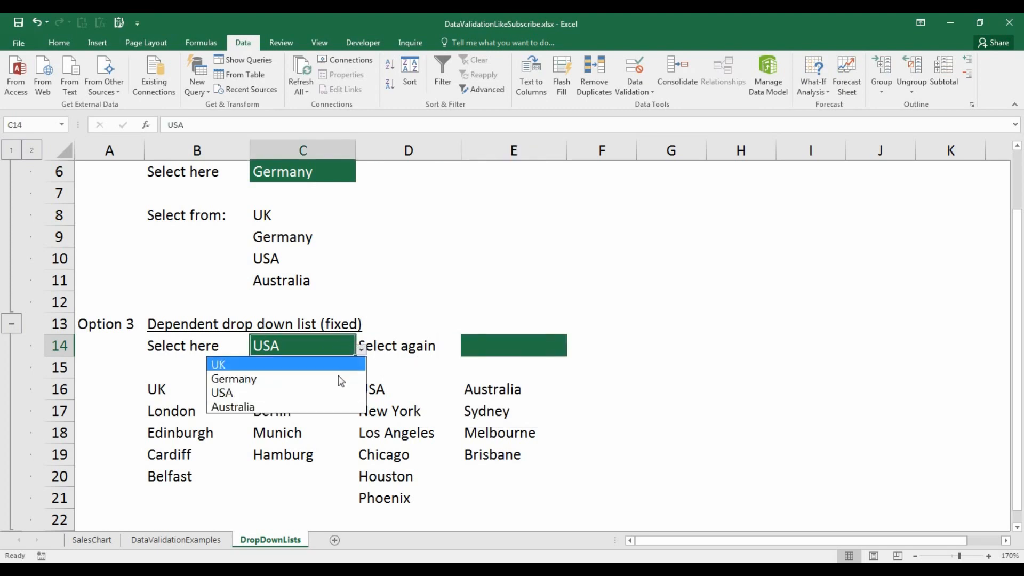
{"action": "left_click", "coordinate": [345, 361]}
{"action": "left_click", "coordinate": [526, 346]}
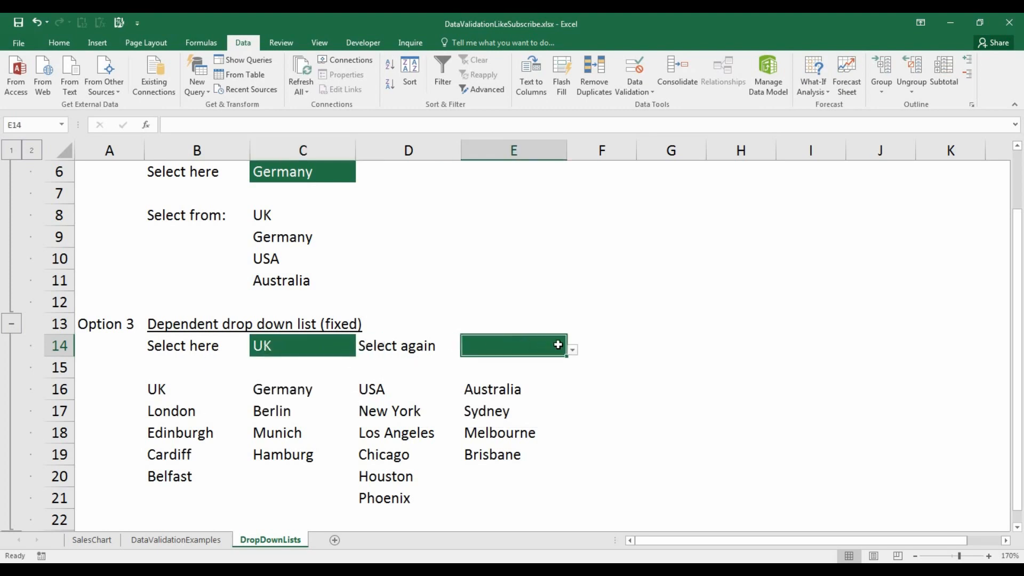
{"action": "left_click", "coordinate": [572, 351]}
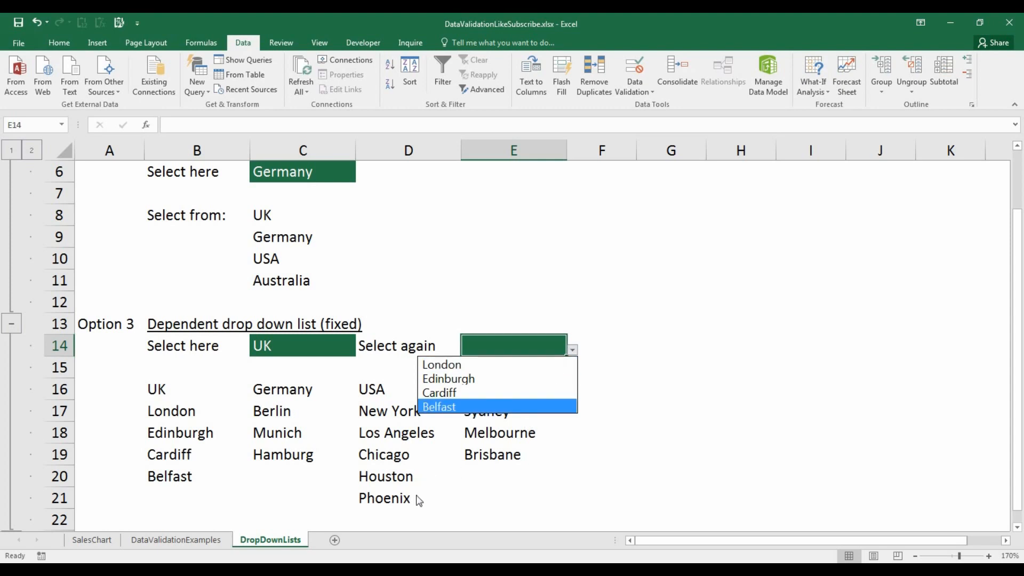
- Add Maimi below Phoenix in D22 of the Option 3 USA city list
{"action": "left_click", "coordinate": [379, 513]}
{"action": "left_click", "coordinate": [381, 513]}
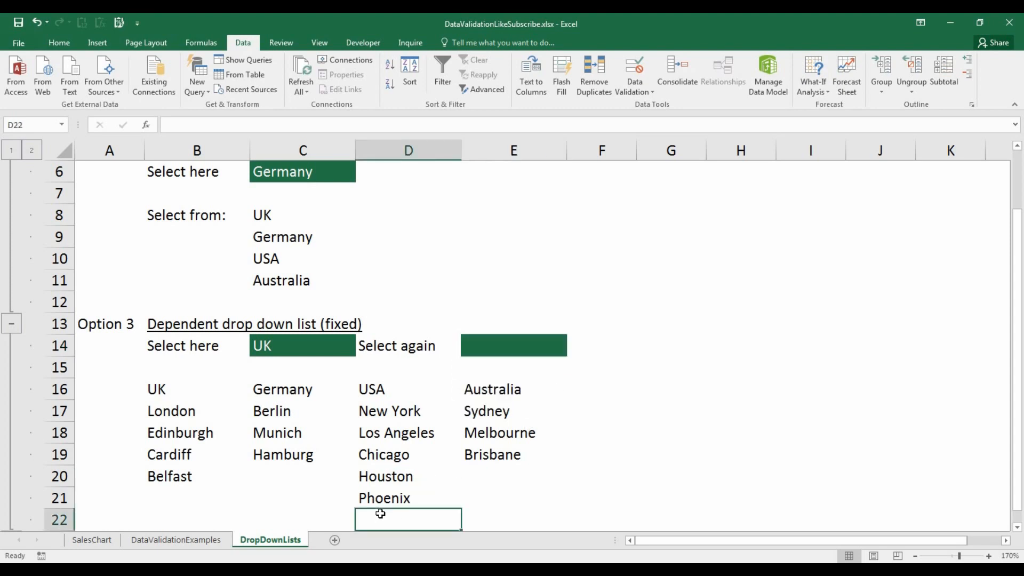
{"action": "type", "text": "Maimi"}
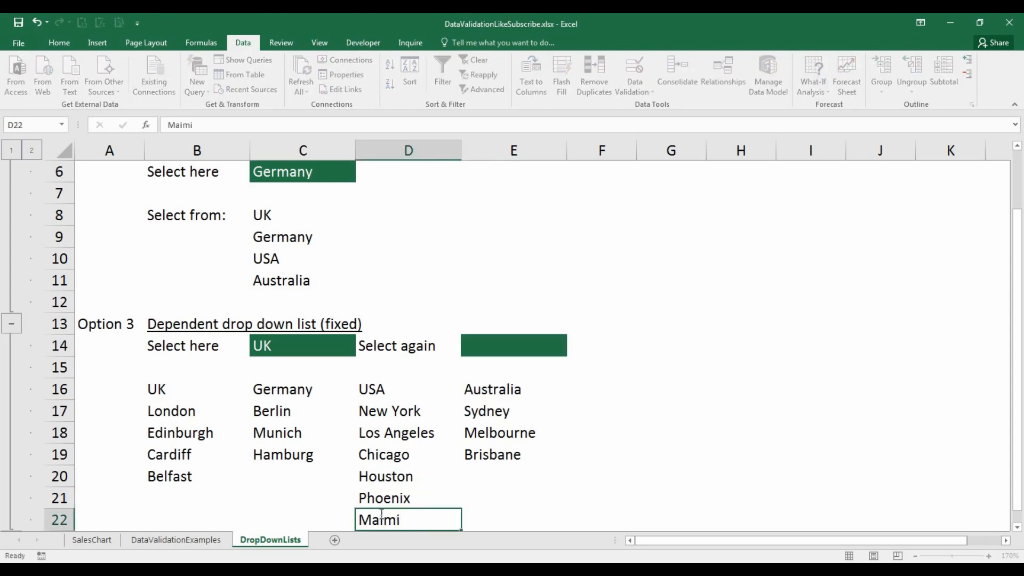
{"action": "key", "text": "Return"}
- Choose USA in C14 and open E14's city drop-down to check the fixed list
{"action": "left_click", "coordinate": [549, 316]}
{"action": "left_click", "coordinate": [342, 320]}
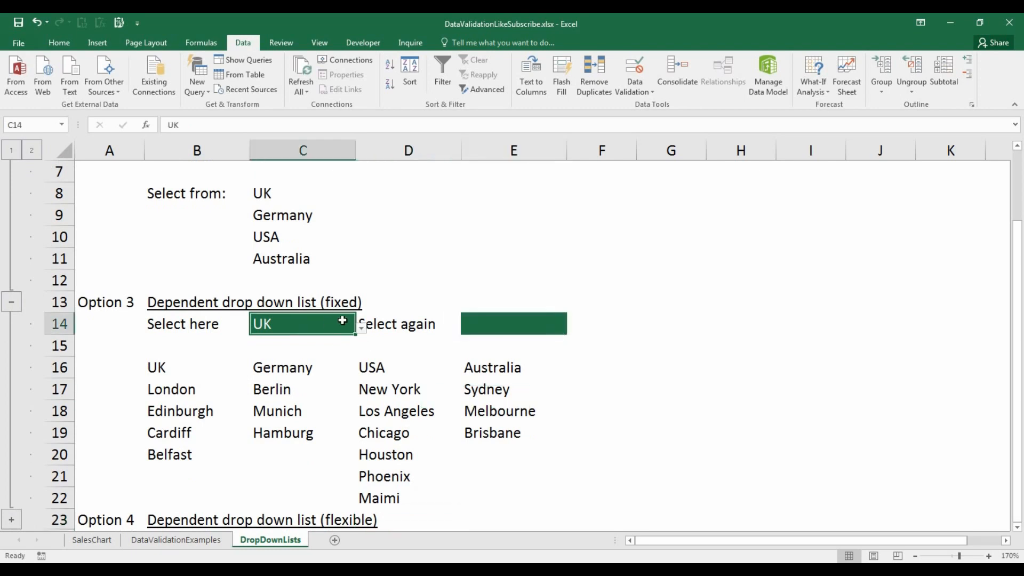
{"action": "left_click", "coordinate": [361, 328]}
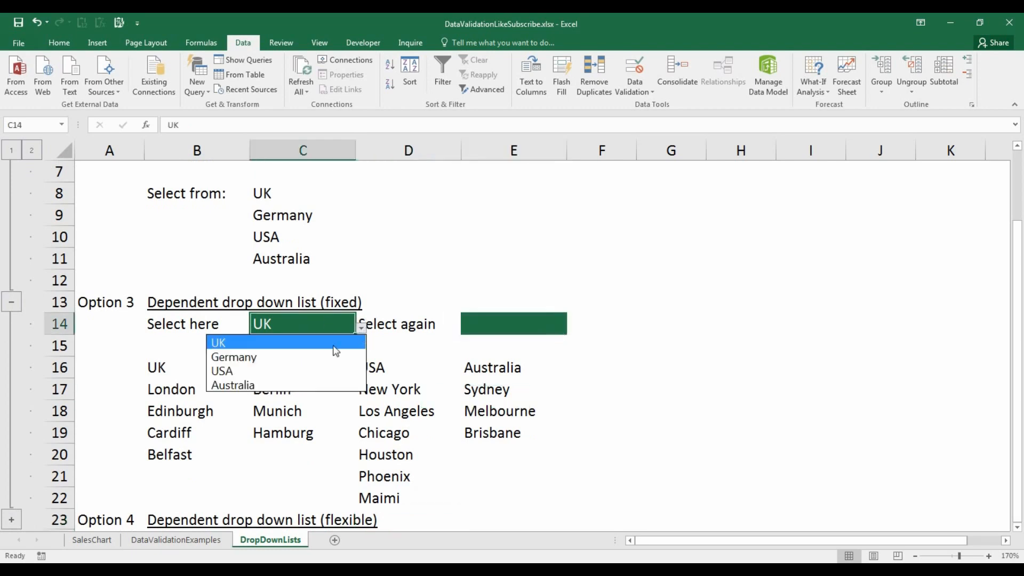
{"action": "left_click", "coordinate": [318, 372]}
{"action": "left_click", "coordinate": [549, 320]}
{"action": "left_click", "coordinate": [573, 329]}
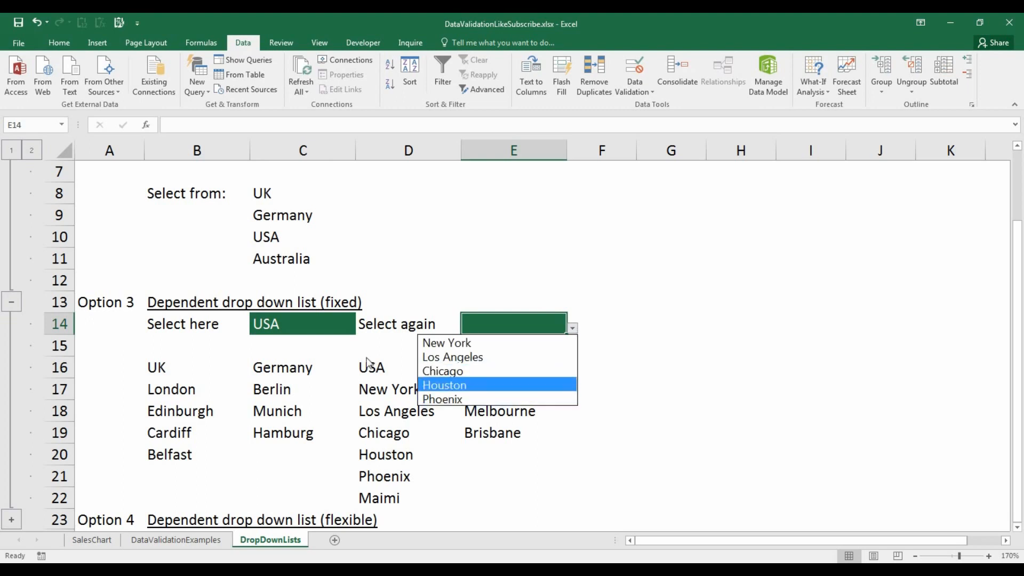
- Expand the collapsed Option 4 group for the flexible dependent drop-down list
{"action": "left_click", "coordinate": [103, 305]}
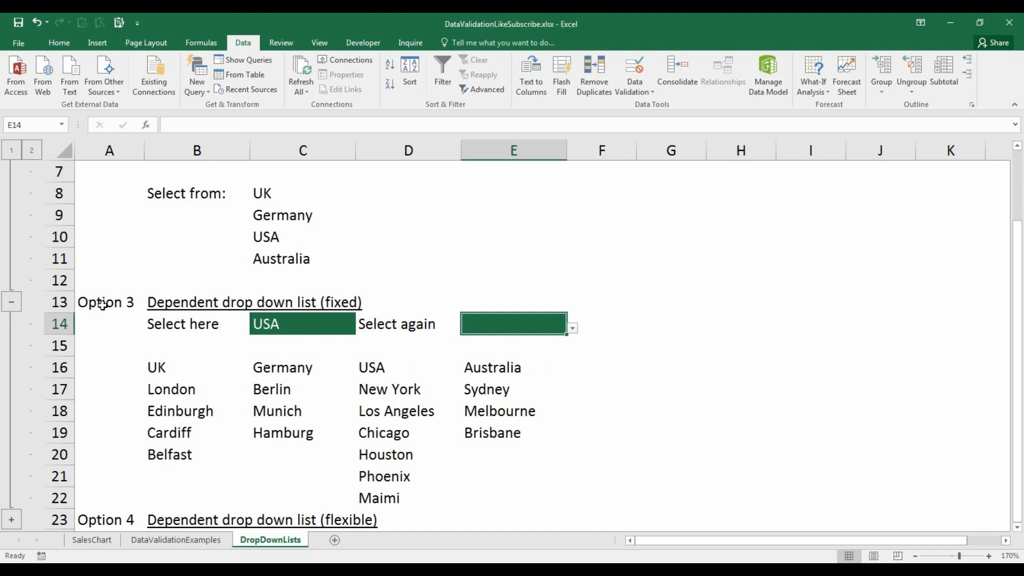
{"action": "left_click", "coordinate": [103, 305]}
{"action": "scroll", "coordinate": [103, 305], "scroll_direction": "down", "scroll_amount": 3}
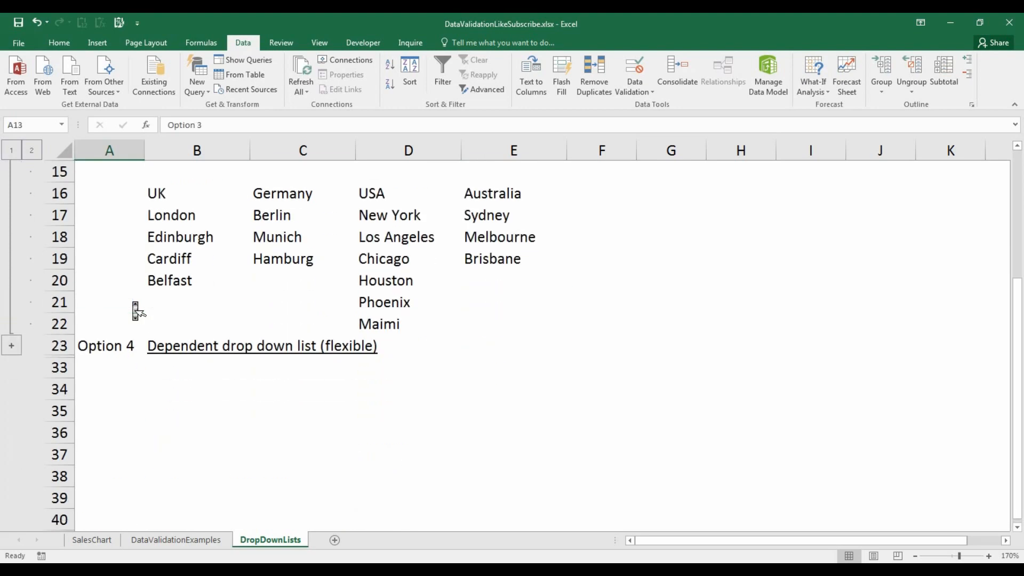
{"action": "left_click", "coordinate": [13, 346]}
{"action": "scroll", "coordinate": [295, 344], "scroll_direction": "up", "scroll_amount": 2}
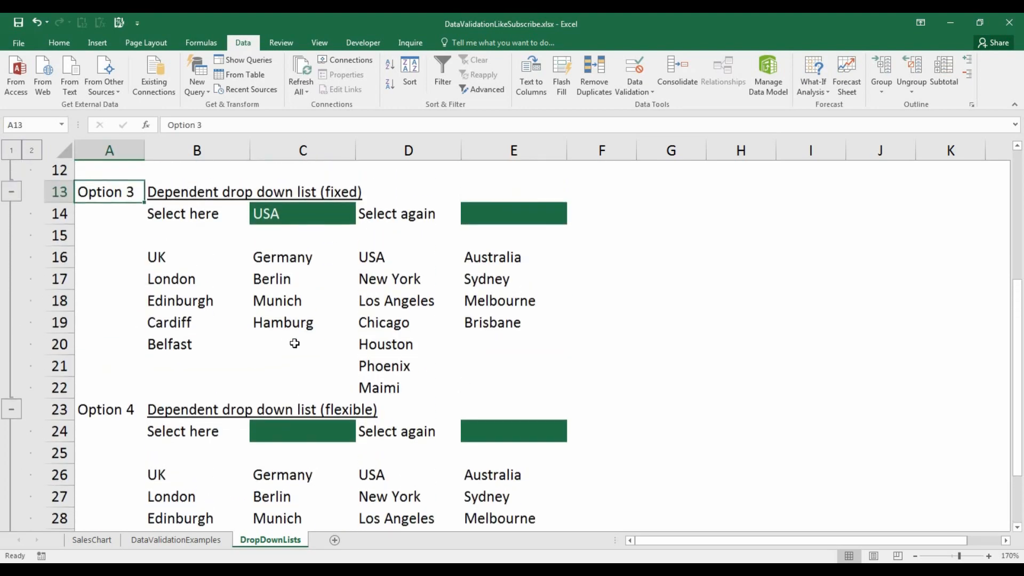
- Copy C14 and paste only its validation into C24 with Paste Special
{"action": "left_click", "coordinate": [322, 214]}
{"action": "key", "text": "ctrl+c"}
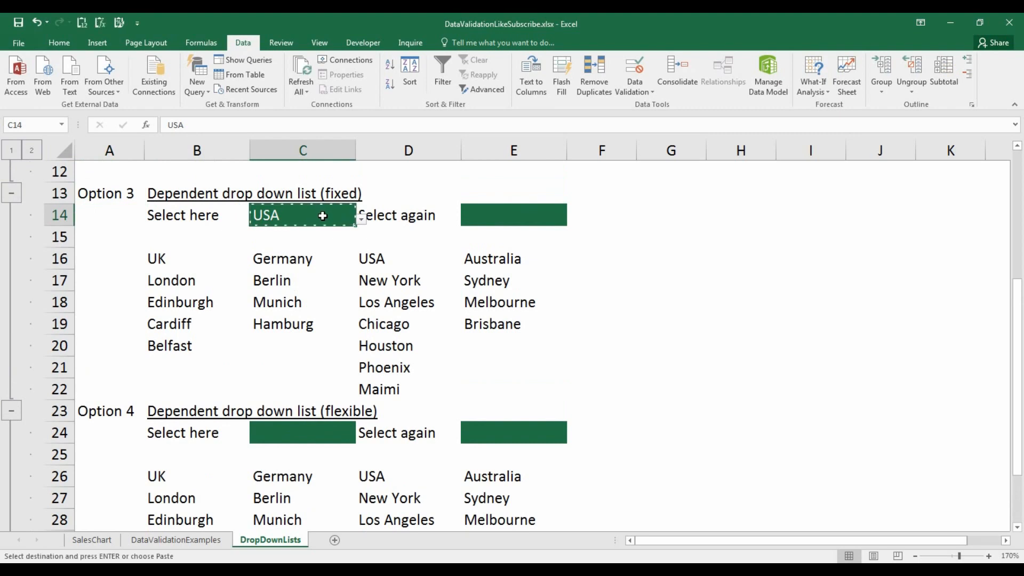
{"action": "right_click", "coordinate": [326, 426]}
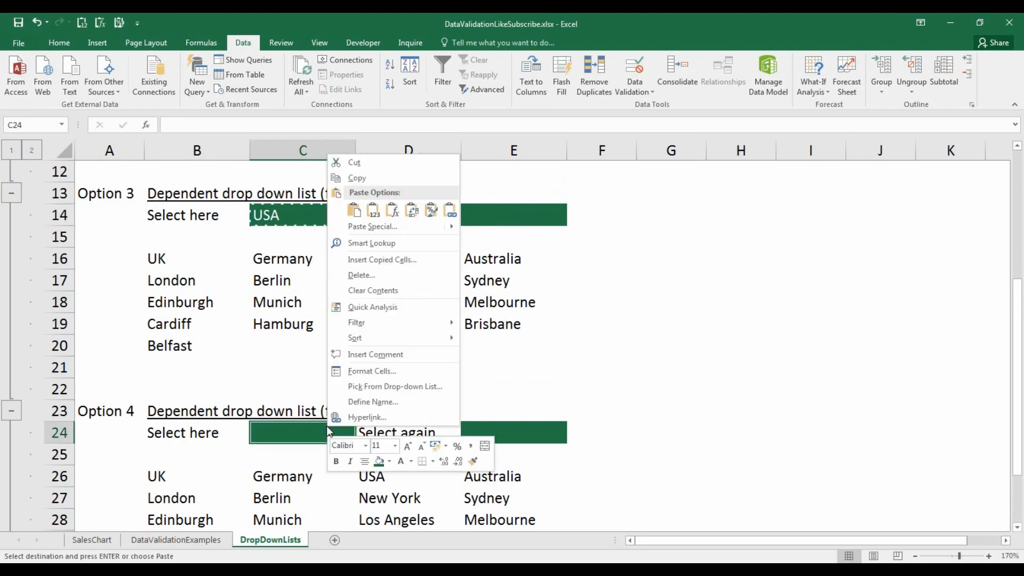
{"action": "left_click", "coordinate": [414, 233]}
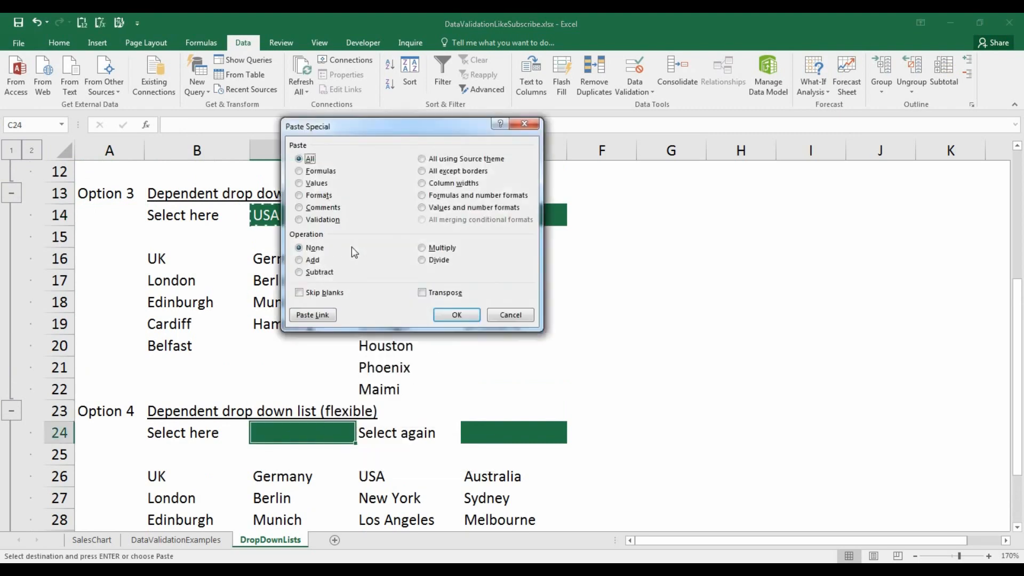
{"action": "left_click", "coordinate": [325, 220]}
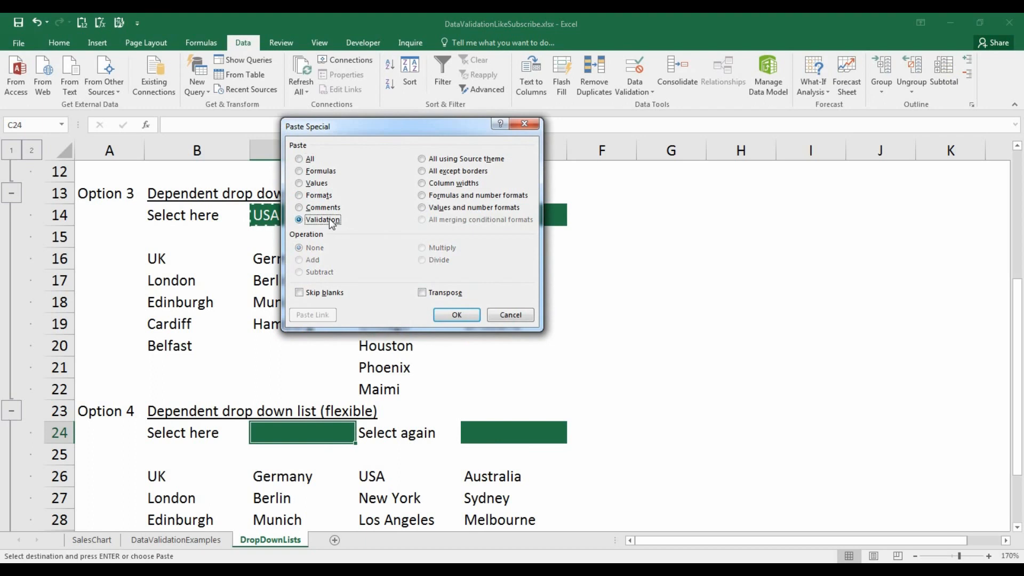
{"action": "left_click", "coordinate": [457, 315]}
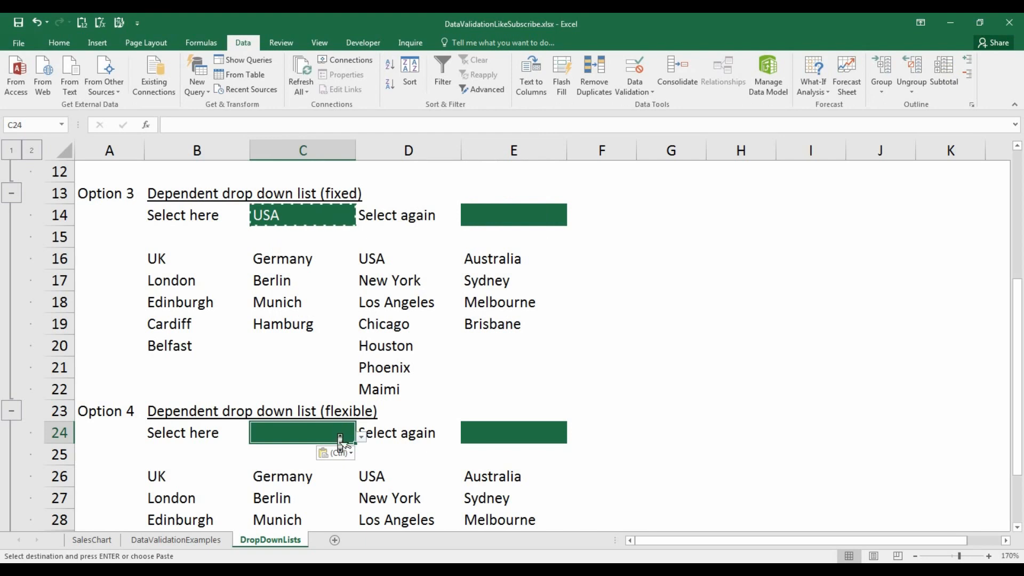
- Set E24's data validation to allow a List and start its source formula with =offset(
{"action": "scroll", "coordinate": [337, 433], "scroll_direction": "up", "scroll_amount": 1}
{"action": "scroll", "coordinate": [337, 433], "scroll_direction": "down", "scroll_amount": 1}
{"action": "scroll", "coordinate": [337, 433], "scroll_direction": "down", "scroll_amount": 1}
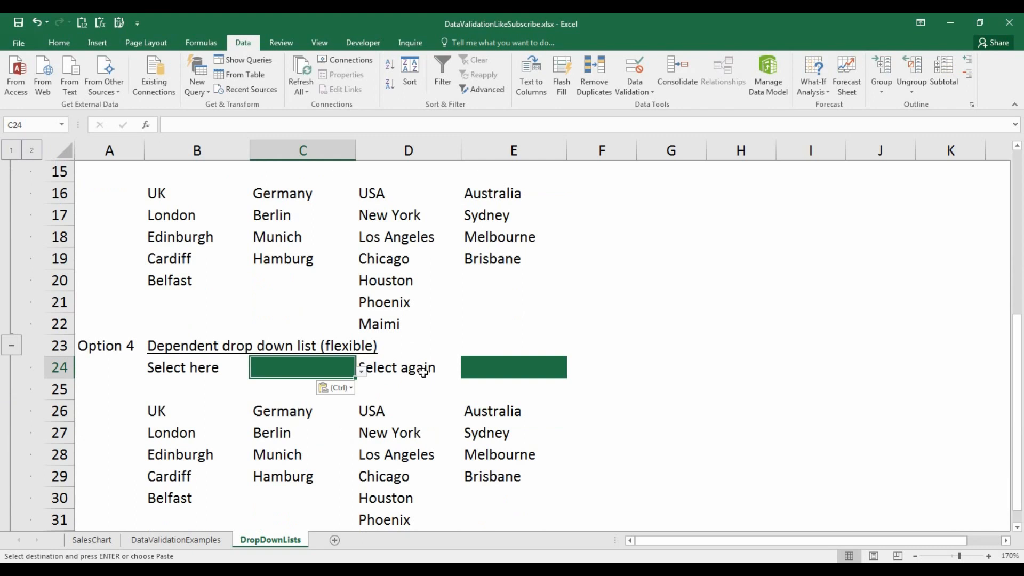
{"action": "left_click", "coordinate": [513, 372]}
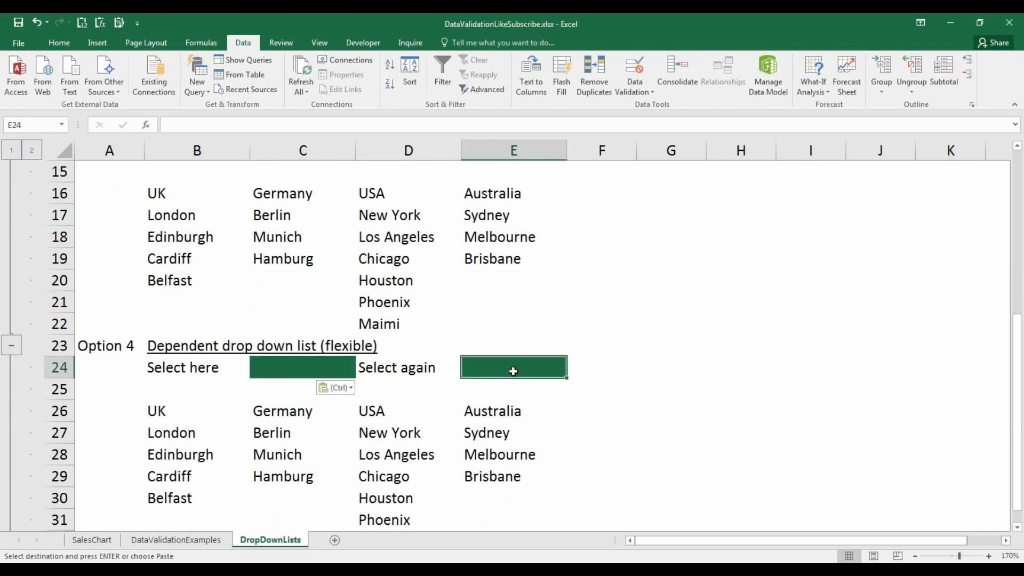
{"action": "scroll", "coordinate": [516, 382], "scroll_direction": "down", "scroll_amount": 1}
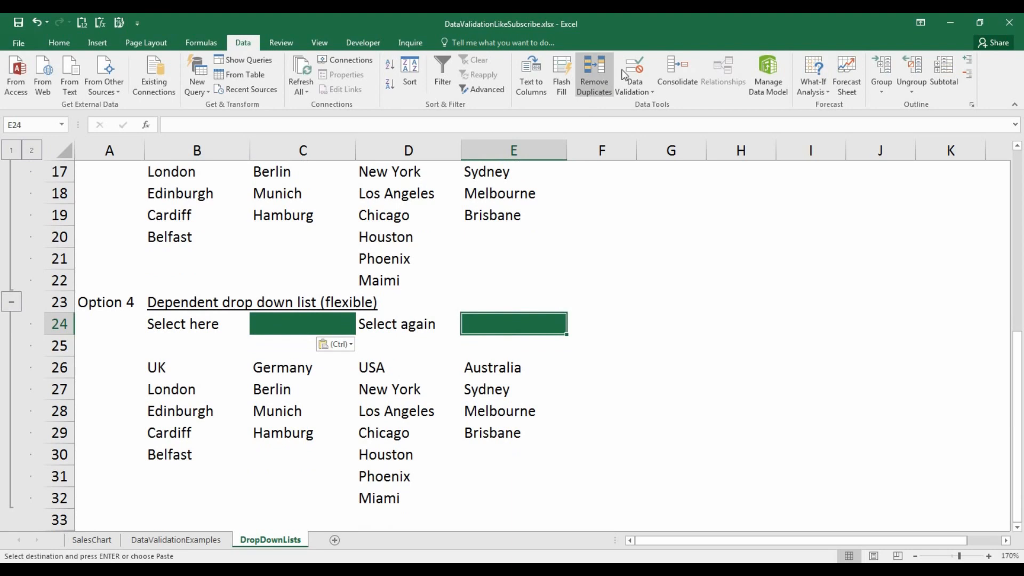
{"action": "left_click", "coordinate": [641, 63]}
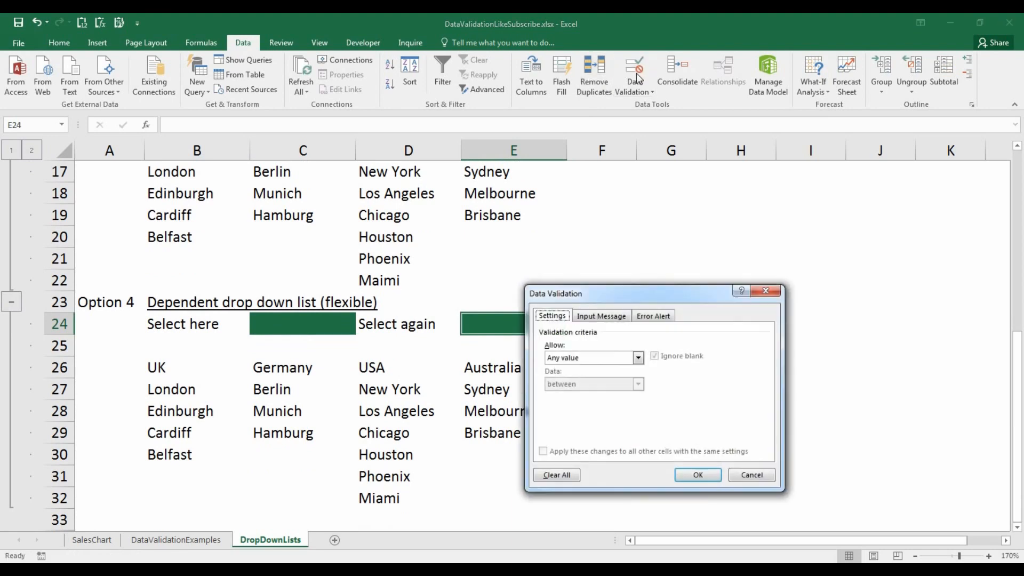
{"action": "left_click", "coordinate": [618, 358]}
{"action": "left_click", "coordinate": [618, 398]}
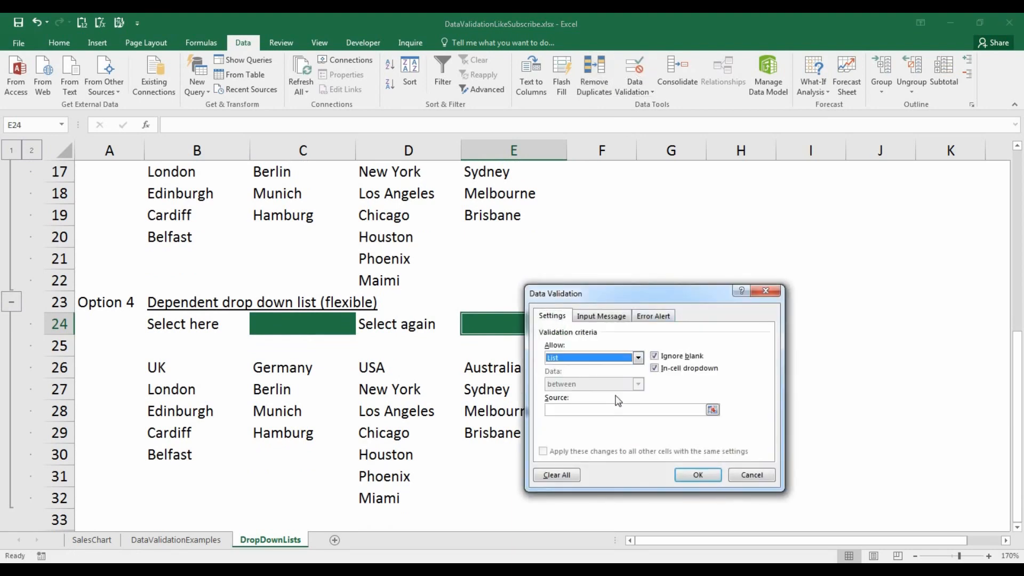
{"action": "left_click", "coordinate": [601, 413]}
{"action": "type", "text": "=offset("}
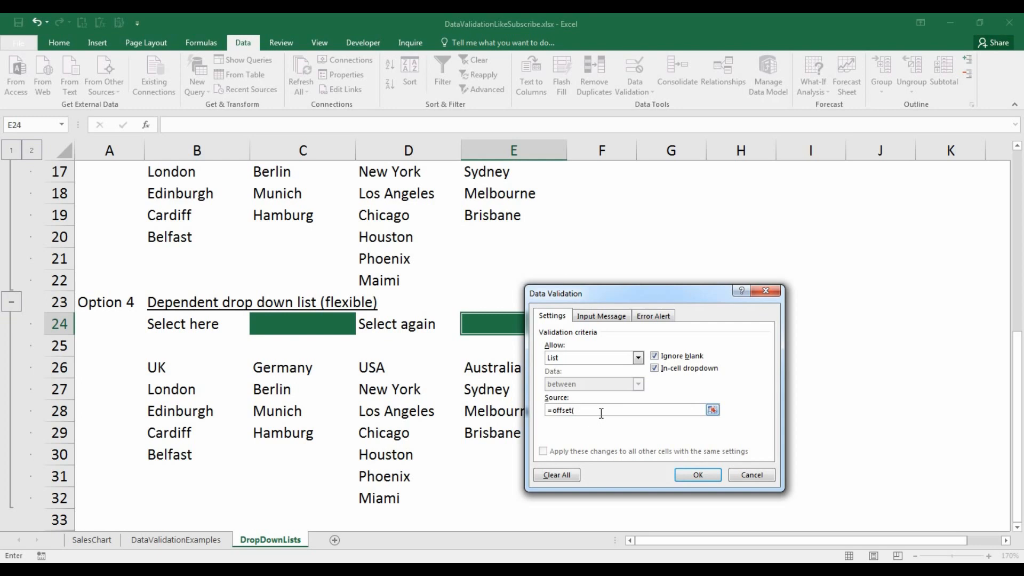
- Extend E24's source with $A$26,1,match($C$24,$B$26:$E$26,0), referencing the anchor, country cell and country headings
{"action": "left_click", "coordinate": [116, 368]}
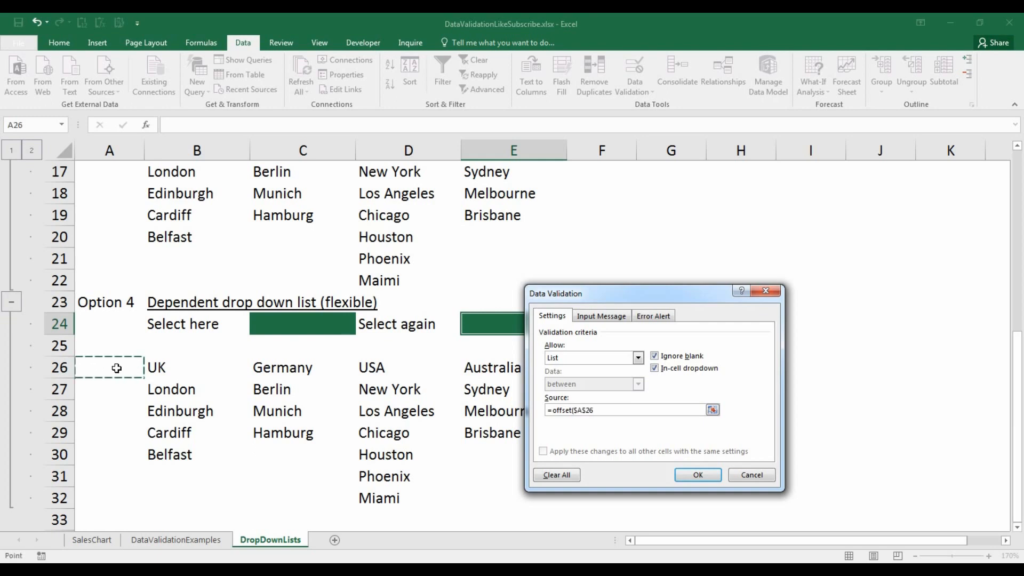
{"action": "type", "text": ","}
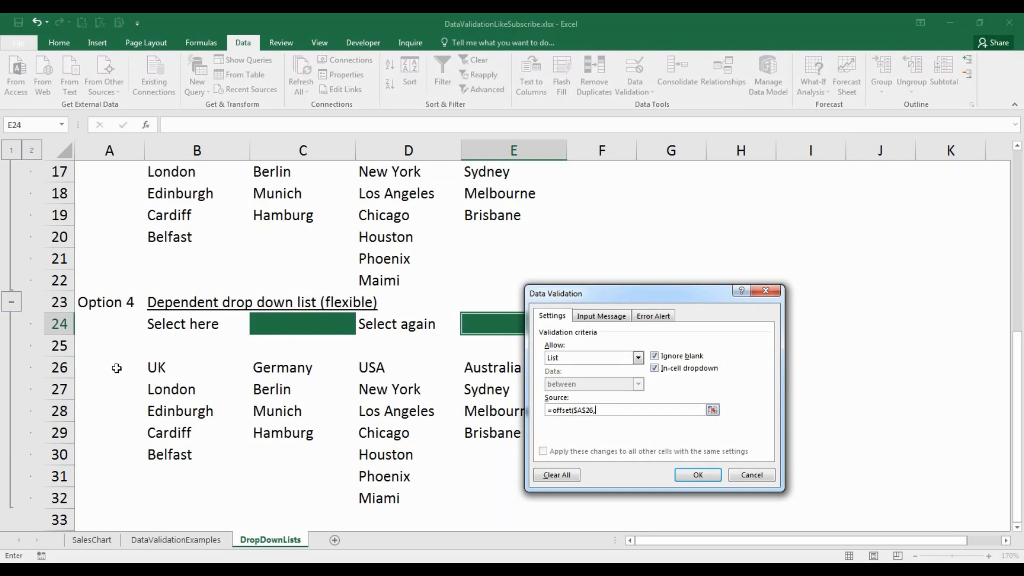
{"action": "type", "text": "1"}
{"action": "type", "text": ",match("}
{"action": "left_click", "coordinate": [291, 321]}
{"action": "type", "text": ","}
{"action": "left_click_drag", "start_coordinate": [156, 367], "coordinate": [469, 361]}
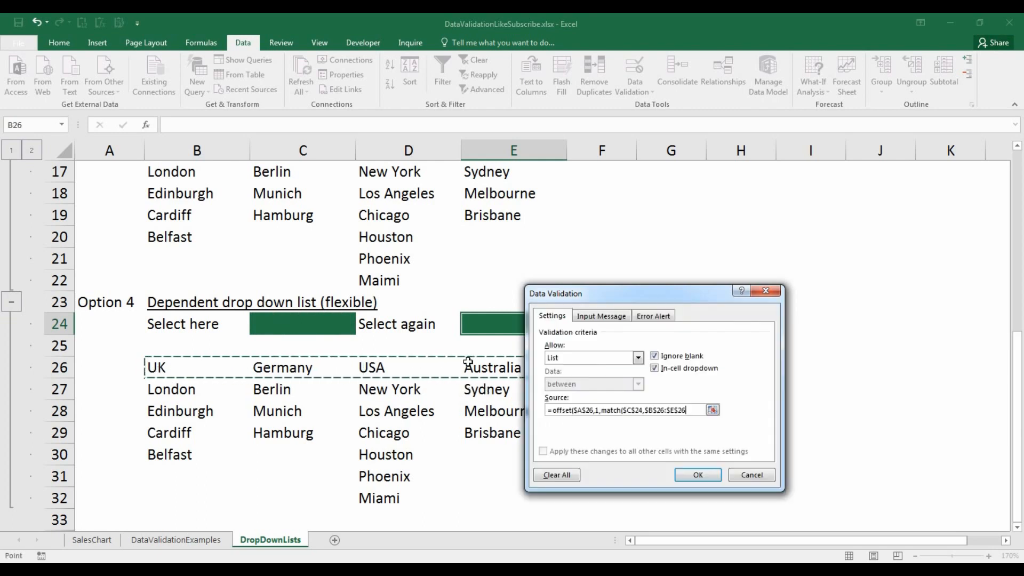
{"action": "type", "text": ",0),"}
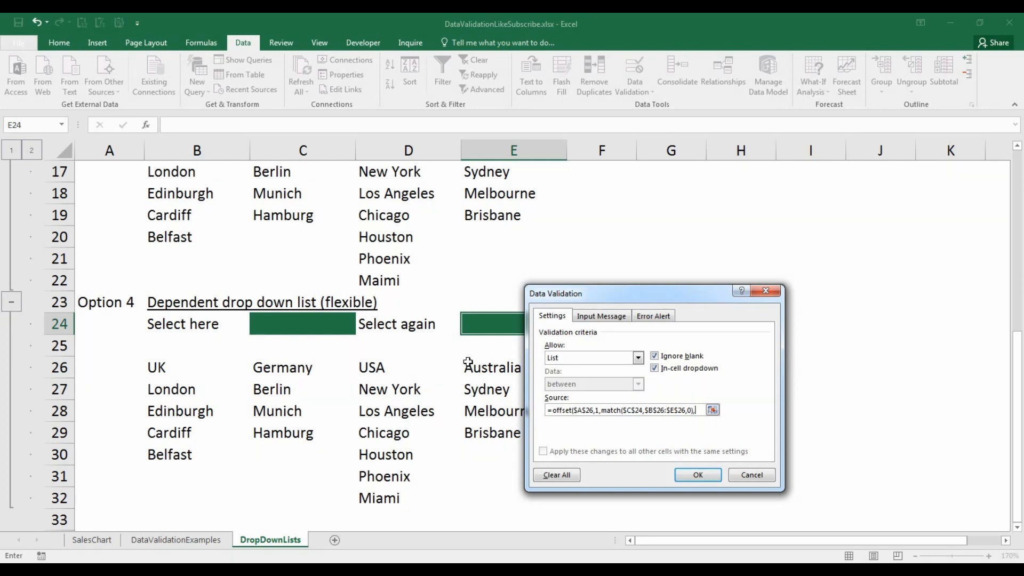
- Add the height argument counta(offset($A$26,1,match($C$24,$B$26:$E$26,0), to E24's source formula
{"action": "type", "text": "counta"}
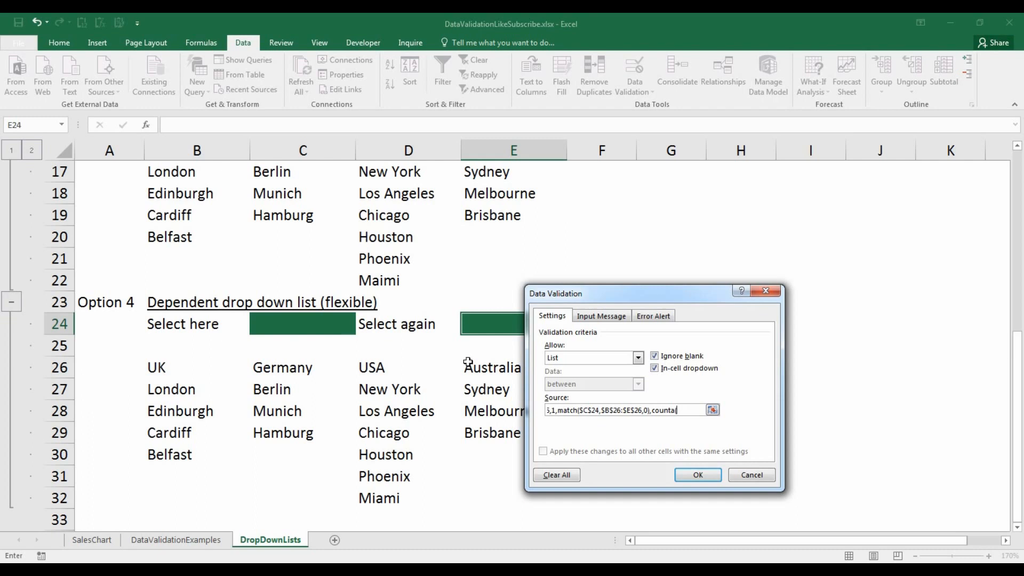
{"action": "type", "text": "(o"}
{"action": "type", "text": "ffset("}
{"action": "left_click", "coordinate": [115, 367]}
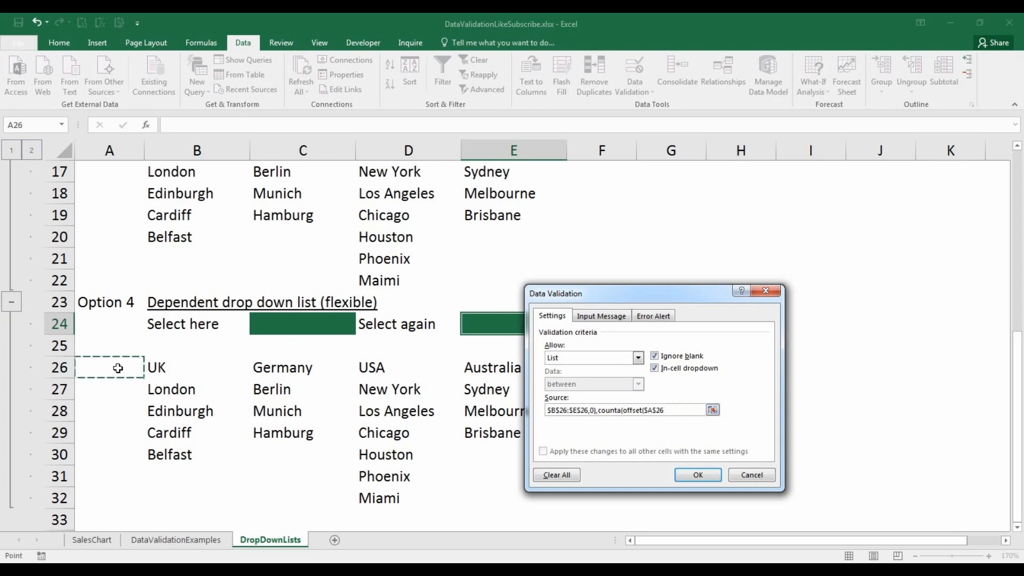
{"action": "type", "text": ",1,match("}
{"action": "left_click", "coordinate": [334, 321]}
{"action": "type", "text": ","}
{"action": "left_click_drag", "start_coordinate": [198, 367], "coordinate": [511, 366]}
{"action": "type", "text": ",0),"}
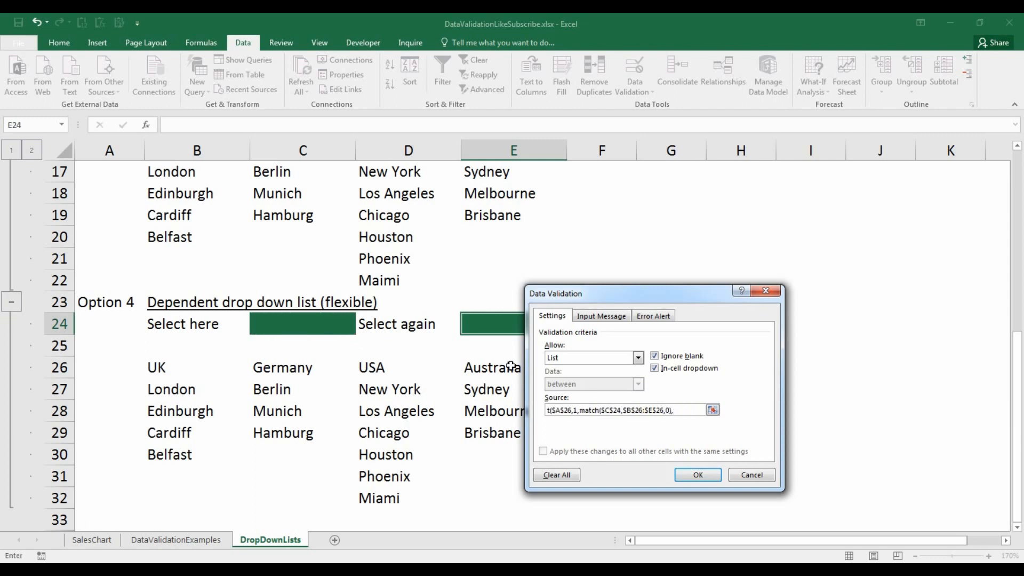
{"action": "type", "text": "100"}
- Finish E24's source formula with 100,1),1) and confirm it despite the error warning
{"action": "type", "text": ",1"}
{"action": "type", "text": "),1)"}
{"action": "key", "text": "Return"}
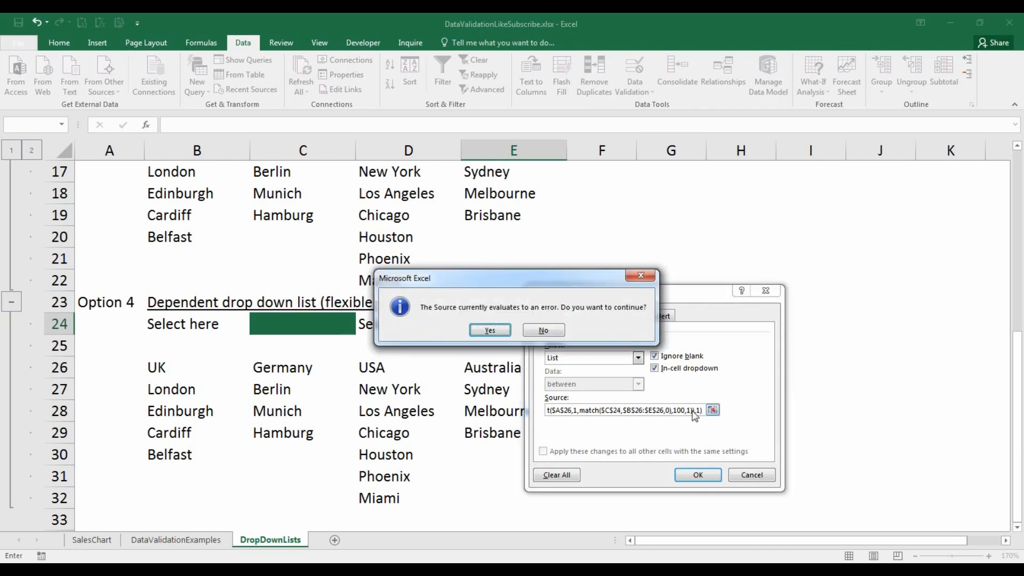
{"action": "key", "text": "Return"}
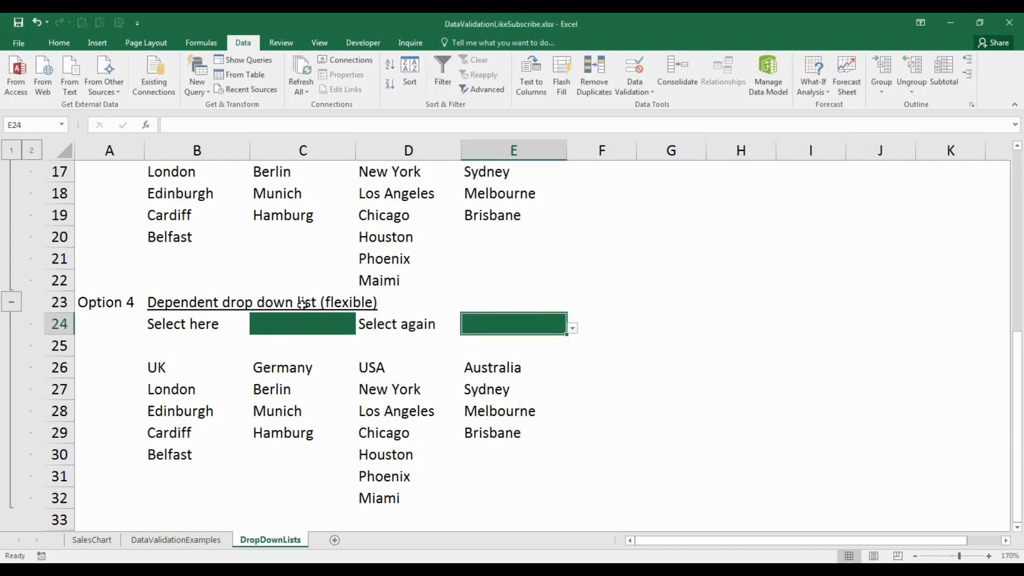
- Test the flexible list by choosing USA in C24 and Miami in E24
{"action": "left_click", "coordinate": [304, 323]}
{"action": "left_click", "coordinate": [362, 329]}
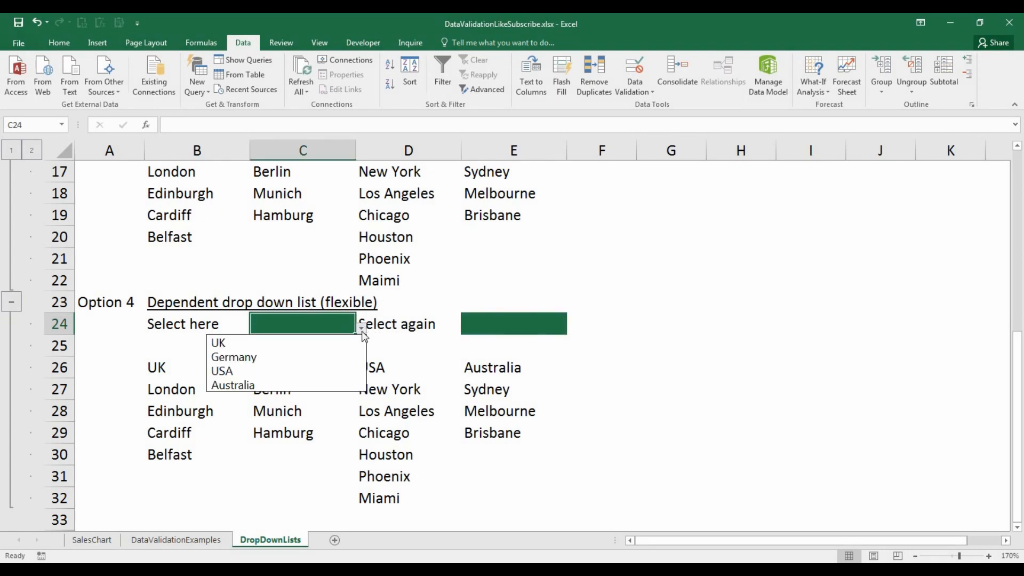
{"action": "left_click", "coordinate": [344, 365]}
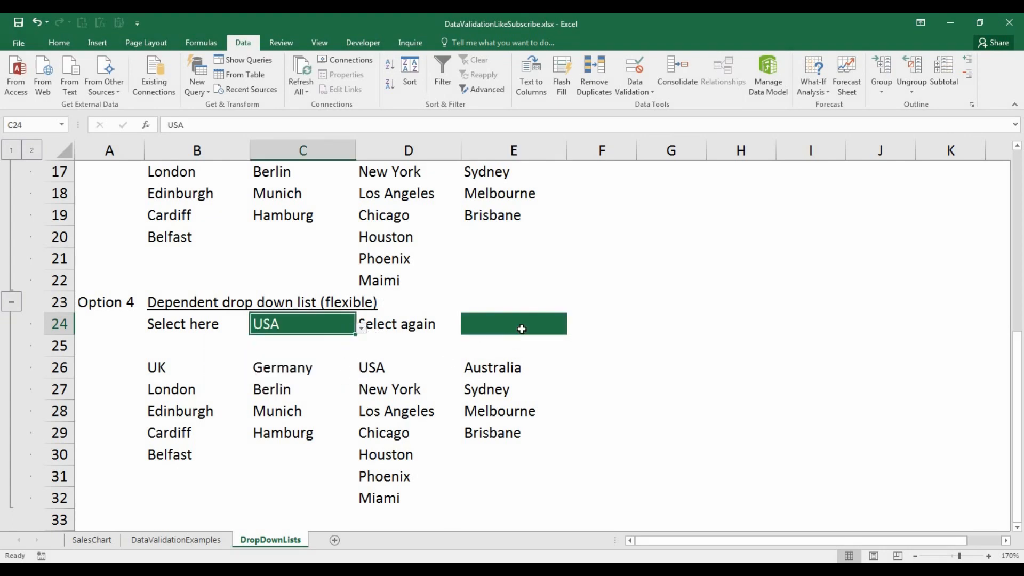
{"action": "left_click", "coordinate": [539, 326]}
{"action": "left_click", "coordinate": [572, 329]}
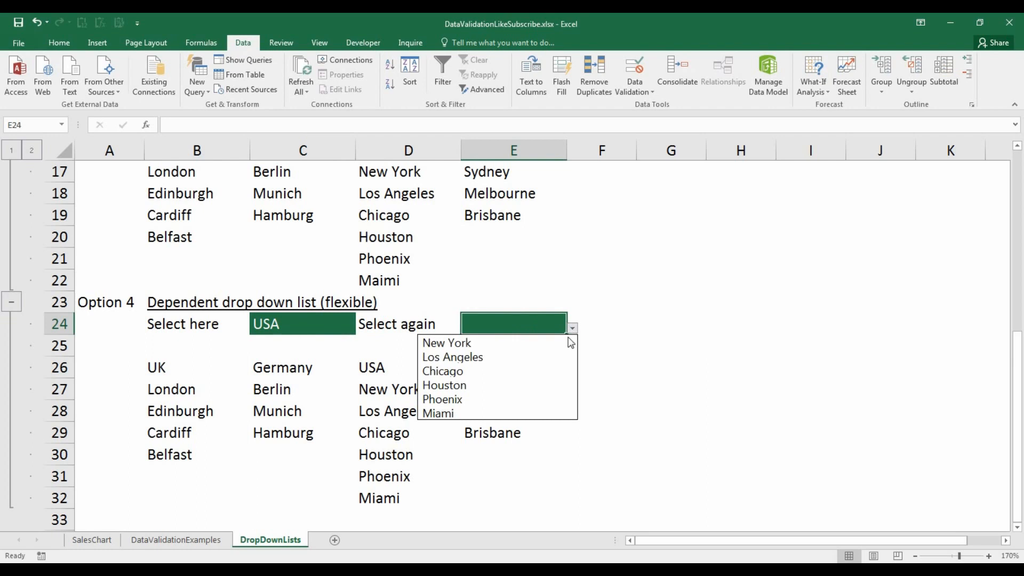
{"action": "left_click", "coordinate": [552, 413]}
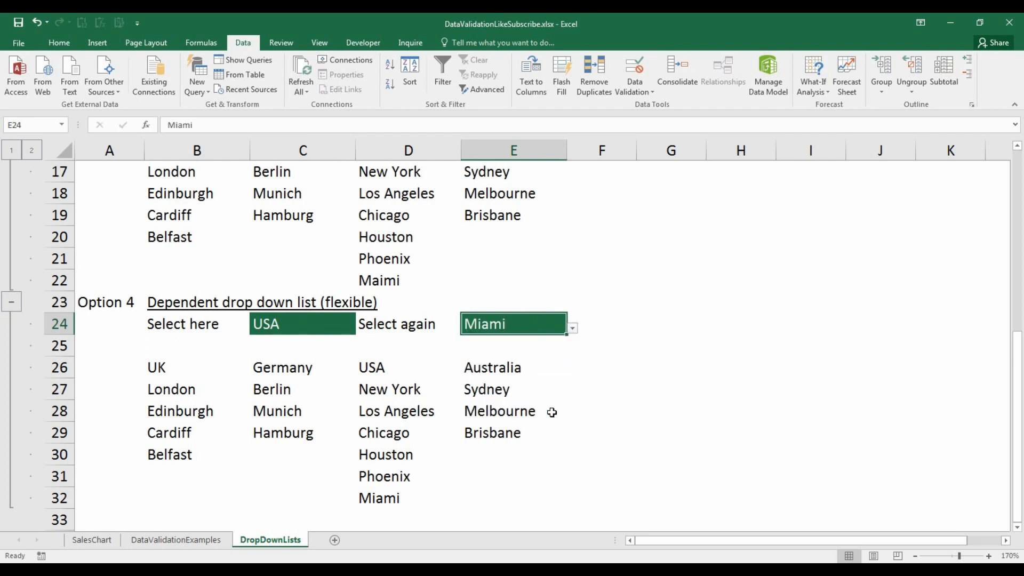
- Delete Miami from D32 and reopen E24's city drop-down
{"action": "left_click", "coordinate": [390, 502]}
{"action": "key", "text": "Delete"}
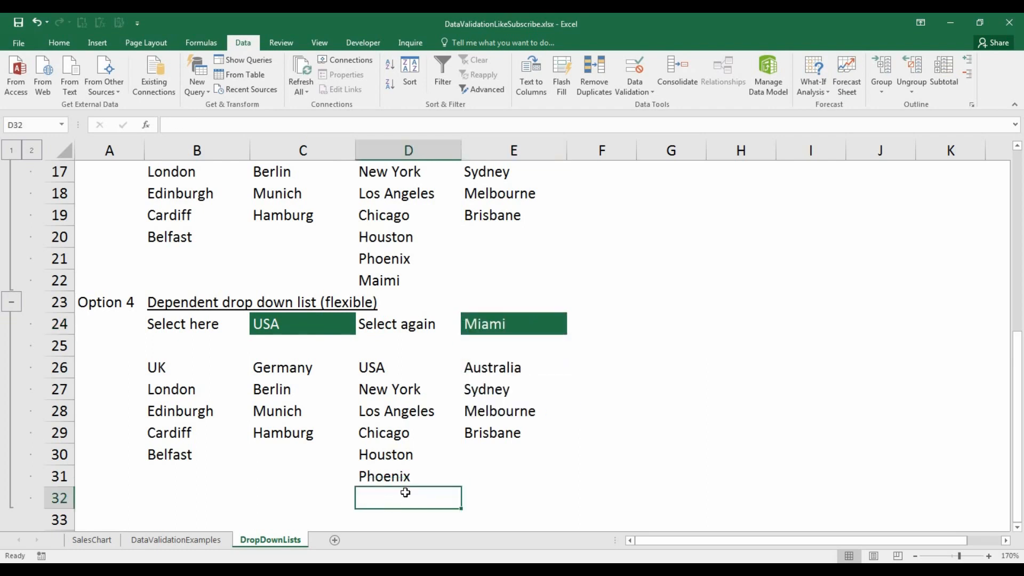
{"action": "left_click", "coordinate": [542, 326]}
{"action": "left_click", "coordinate": [572, 330]}
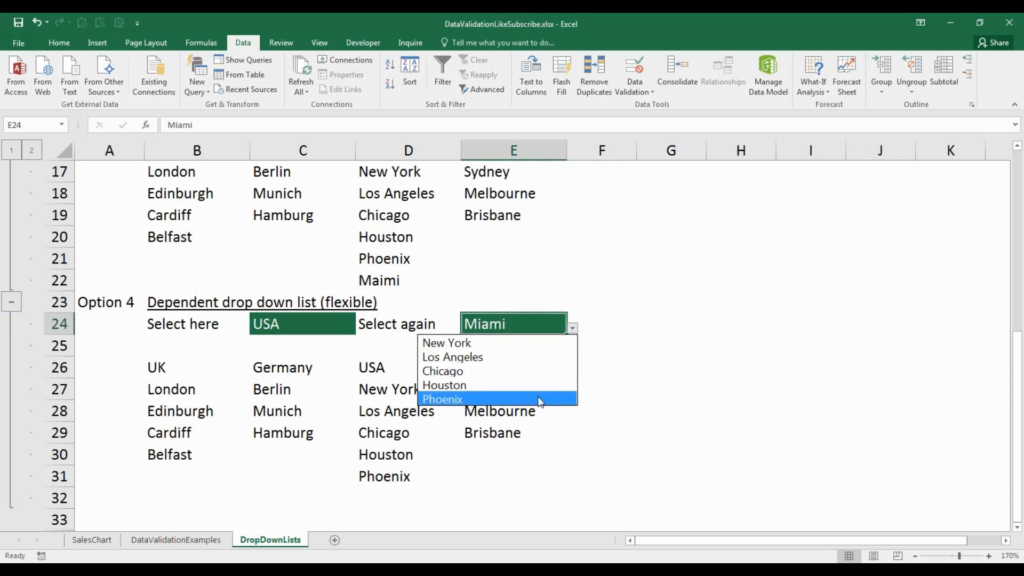
- Add Essen to the Germany city list in C30
{"action": "left_click", "coordinate": [300, 454]}
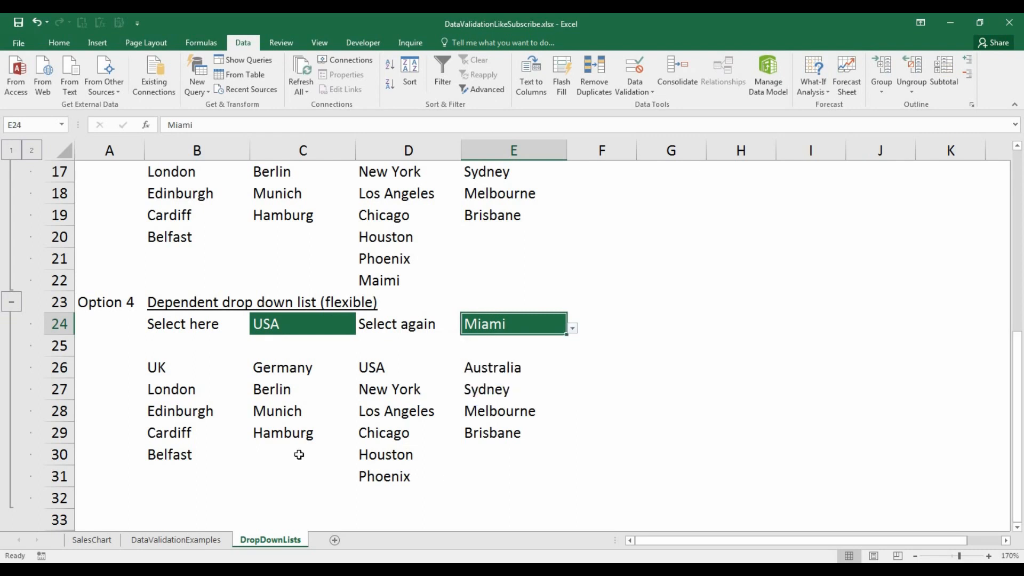
{"action": "left_click", "coordinate": [299, 454]}
{"action": "type", "text": "esa"}
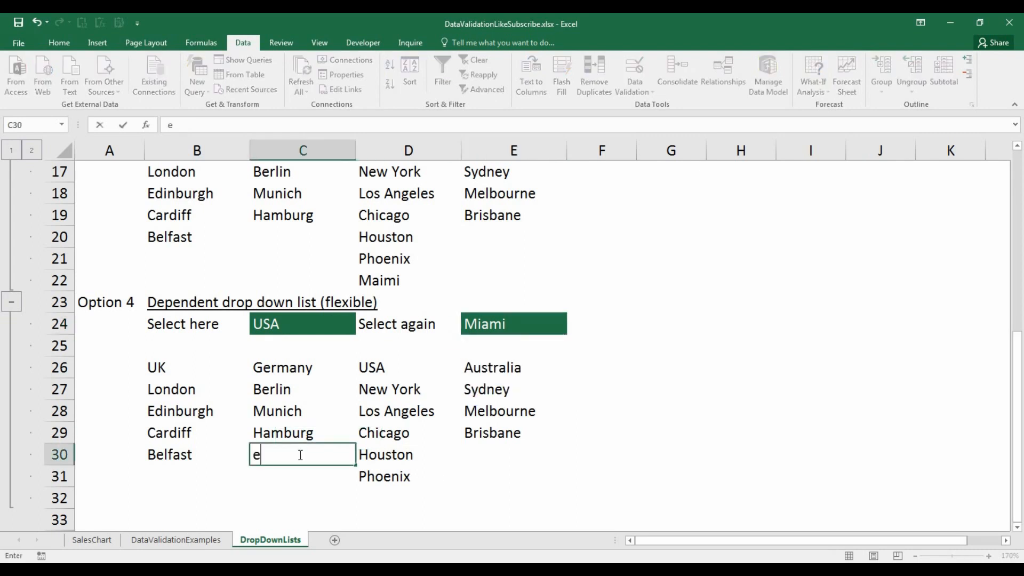
{"action": "key", "text": "BackSpace"}
{"action": "key", "text": "BackSpace"}
{"action": "key", "text": "BackSpace"}
{"action": "type", "text": "Essen"}
{"action": "left_click", "coordinate": [331, 324]}
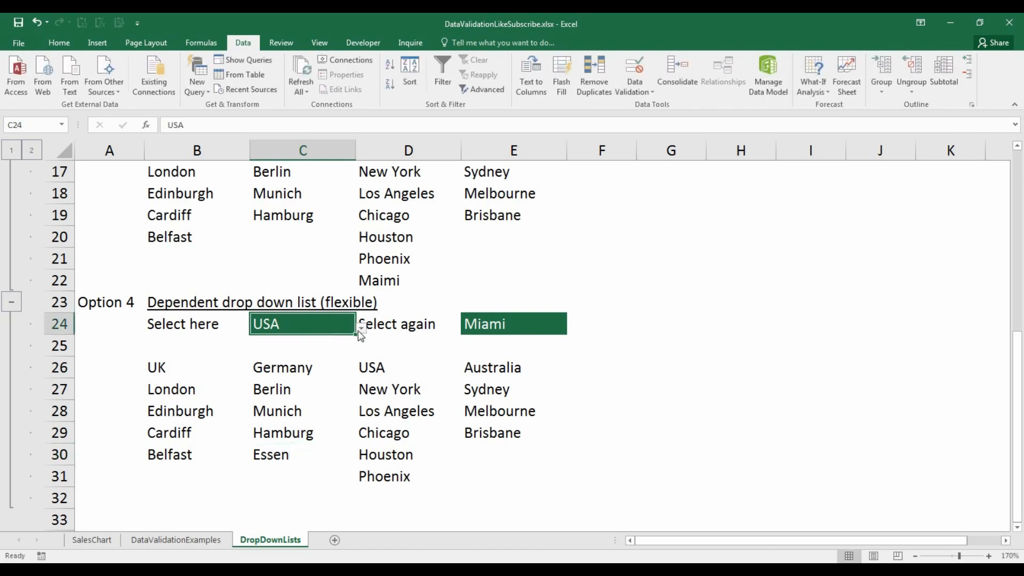
- Select Germany in C24 and pick Essen from E24's city drop-down
{"action": "left_click", "coordinate": [362, 328]}
{"action": "left_click", "coordinate": [329, 364]}
{"action": "key", "text": "alt+Down"}
{"action": "left_click", "coordinate": [333, 357]}
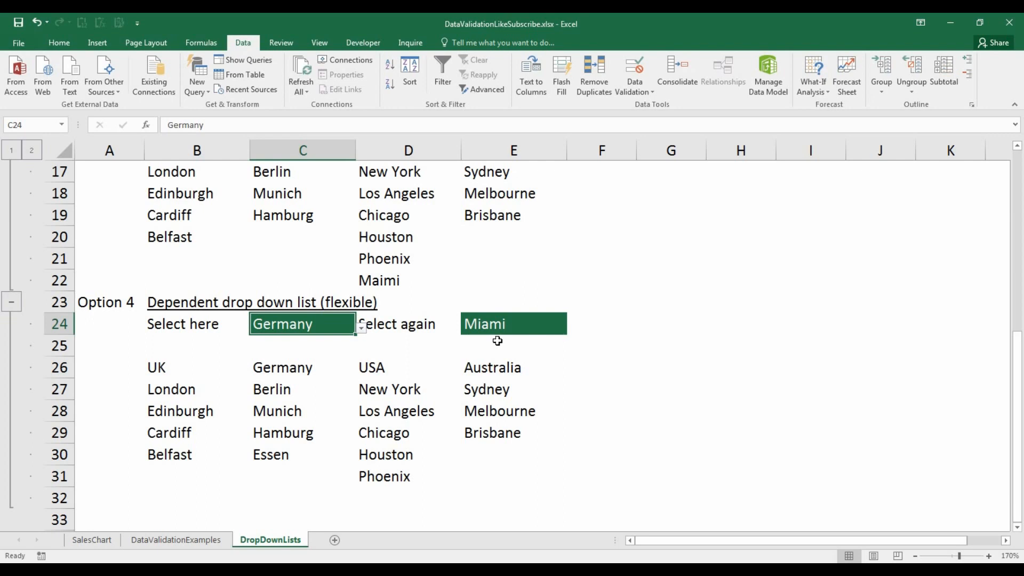
{"action": "left_click", "coordinate": [523, 326]}
{"action": "left_click", "coordinate": [572, 329]}
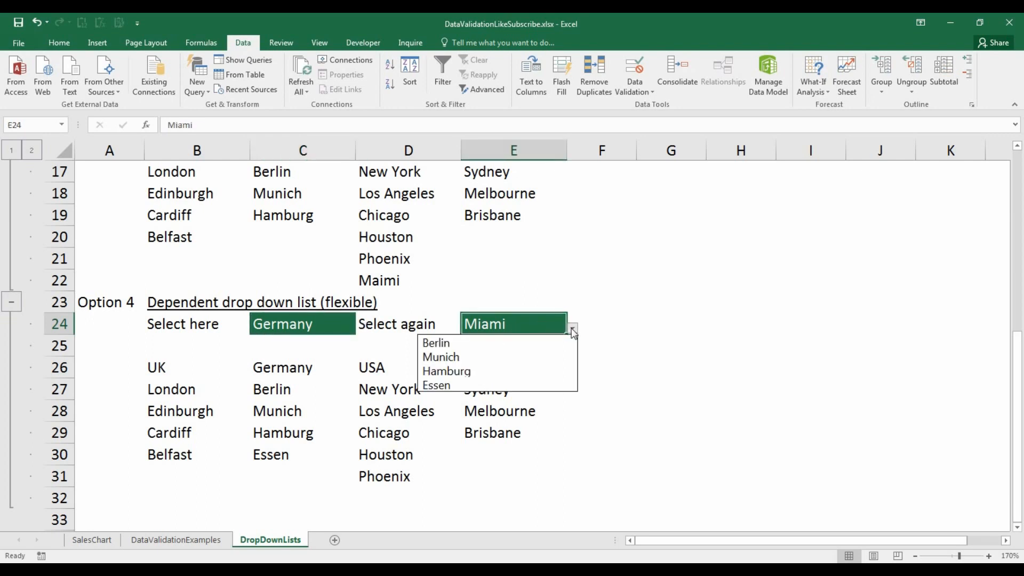
{"action": "left_click", "coordinate": [547, 385]}
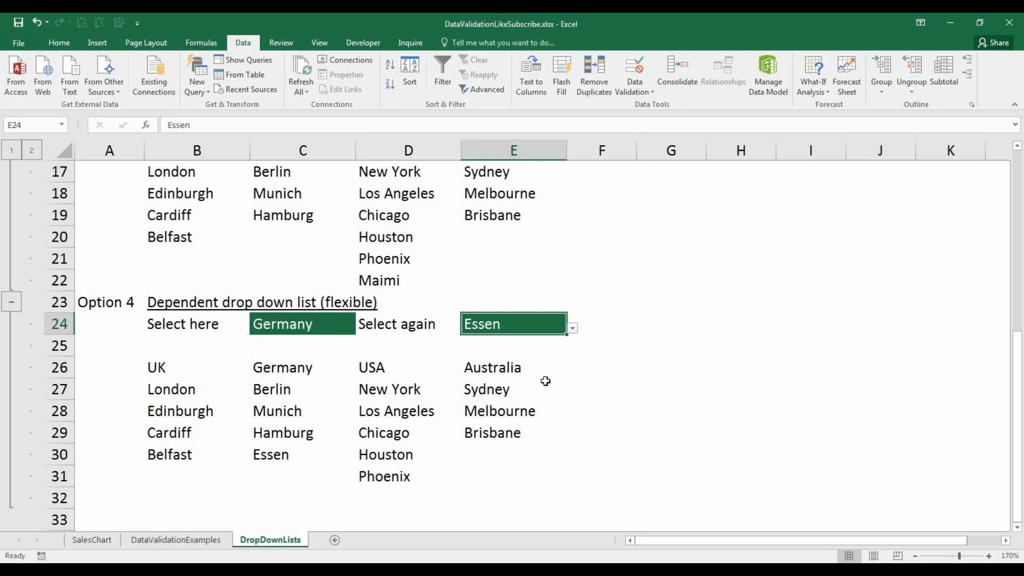